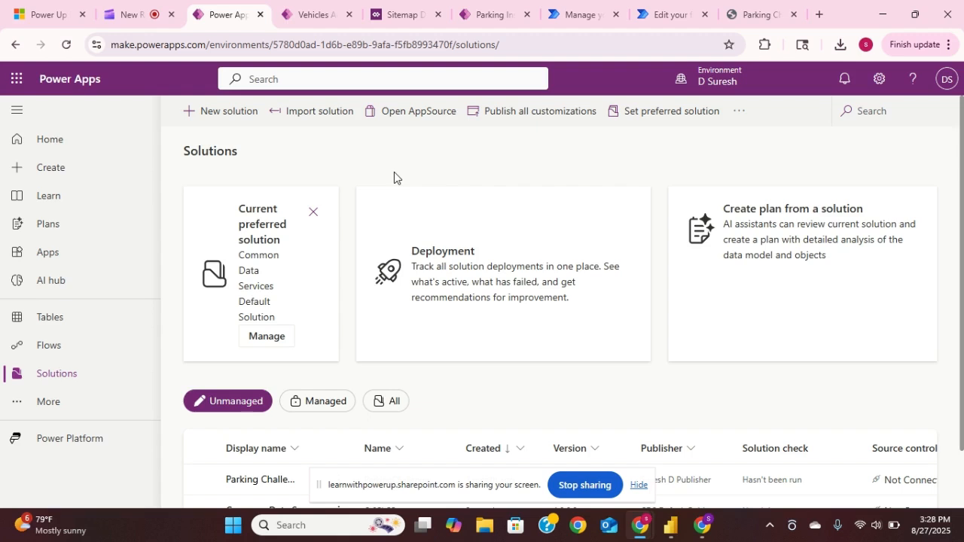
# - Open the Parking Challenge solution from the list of unmanaged solutions
pyautogui.scroll(-1, 394, 173)
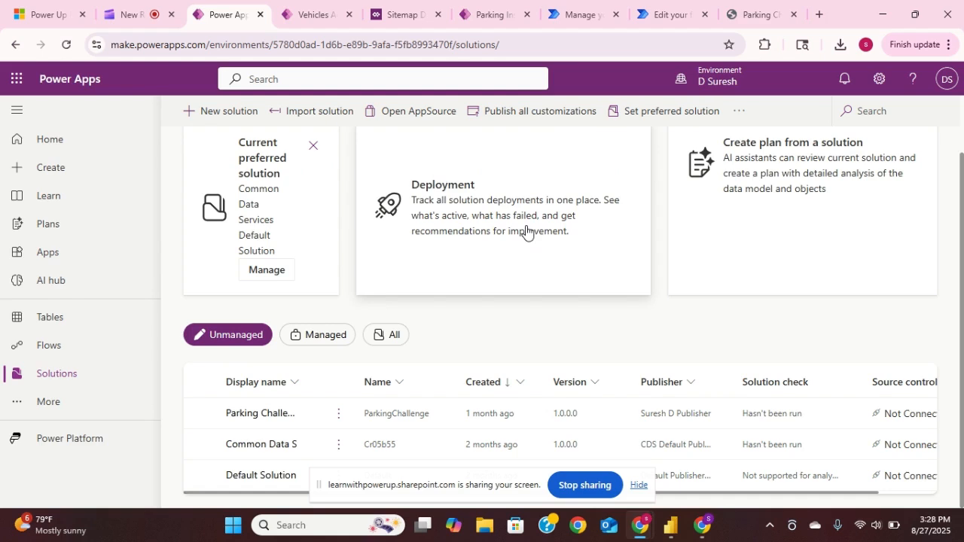
pyautogui.moveTo(737, 91)
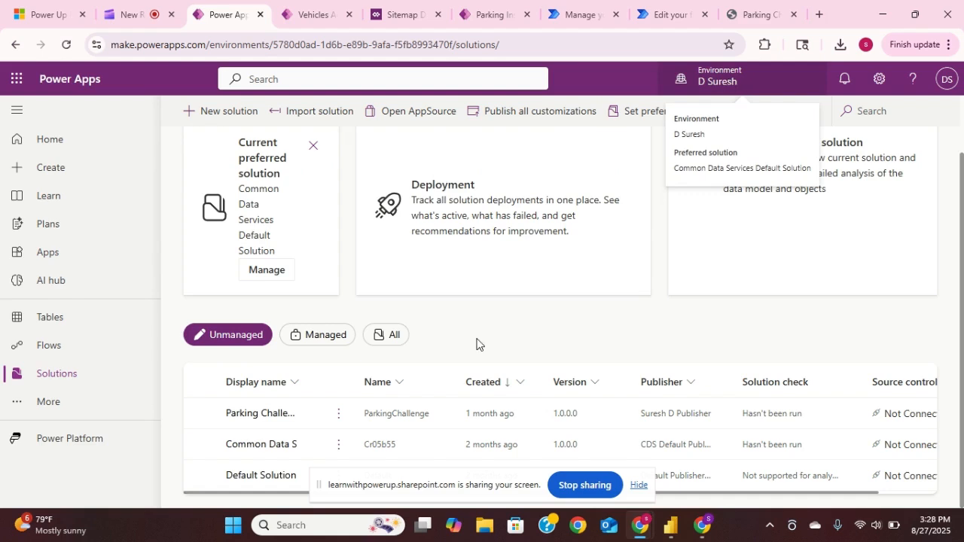
pyautogui.click(266, 422)
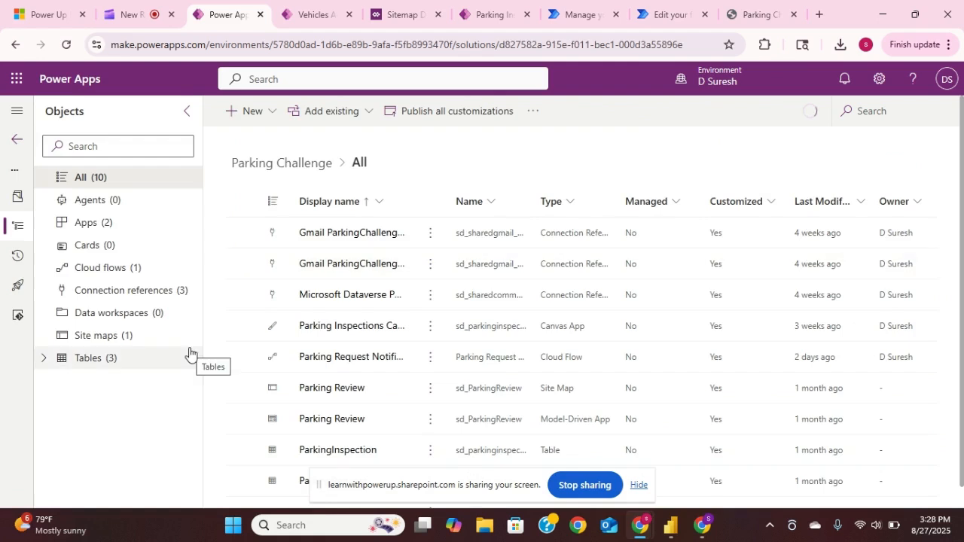
# - Show the Vehicle table's columns and filter them by "sd" to review the custom columns
pyautogui.click(42, 360)
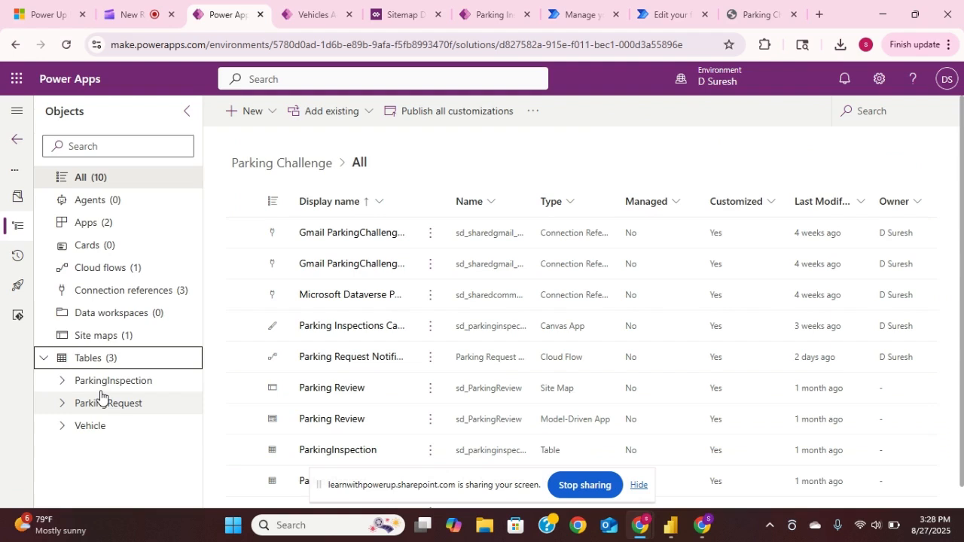
pyautogui.click(85, 427)
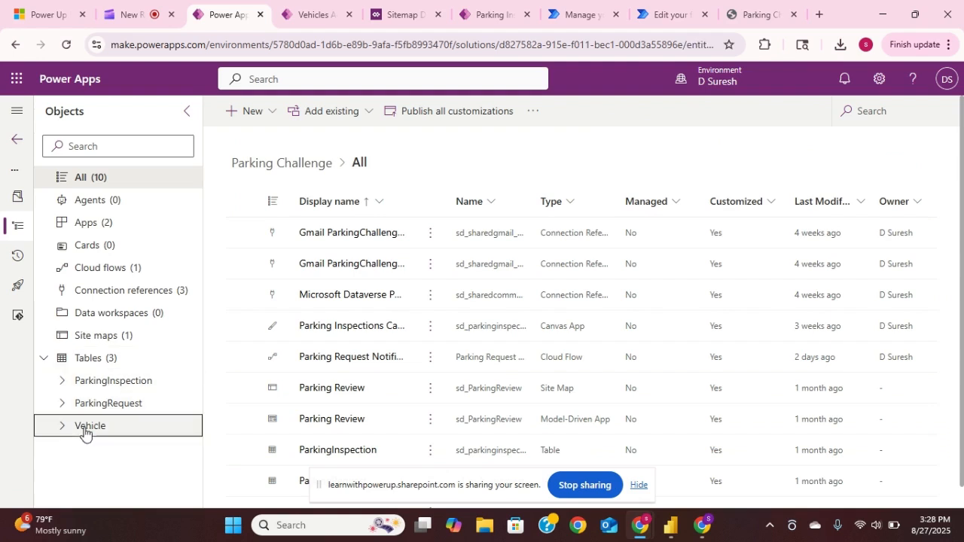
pyautogui.click(61, 427)
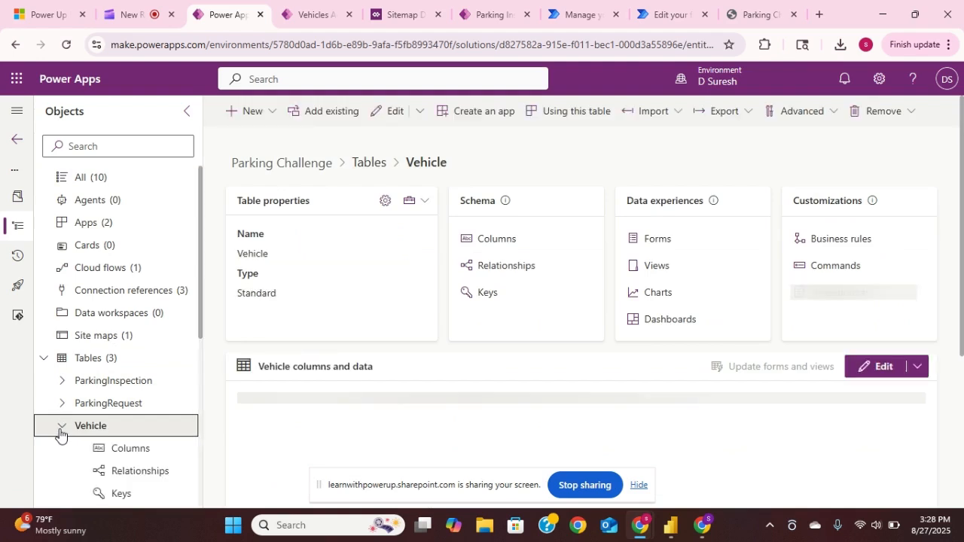
pyautogui.click(120, 450)
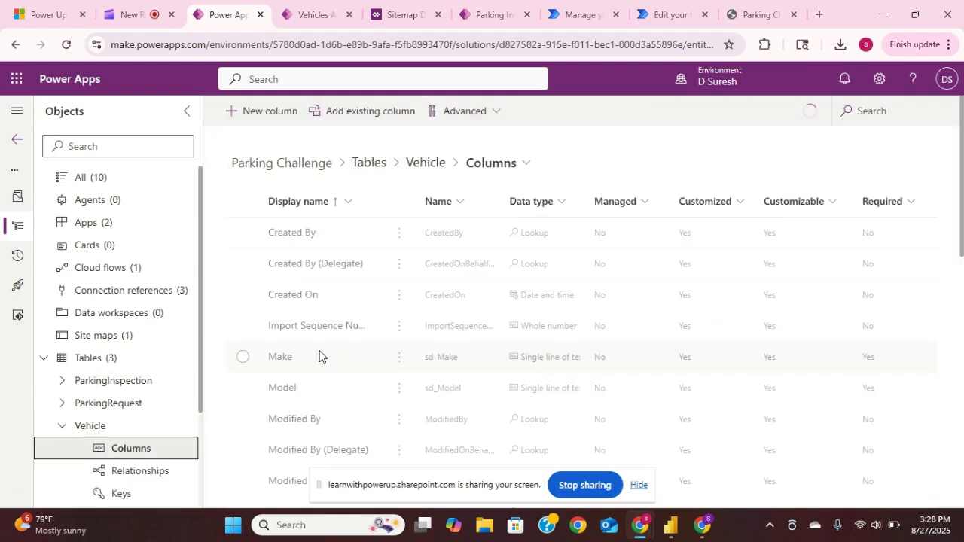
pyautogui.click(885, 112)
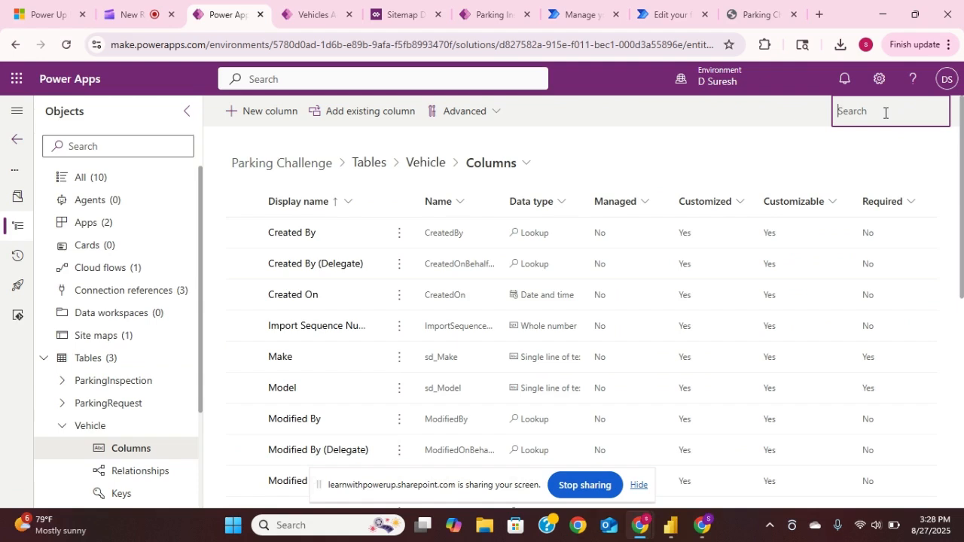
pyautogui.write('sd')
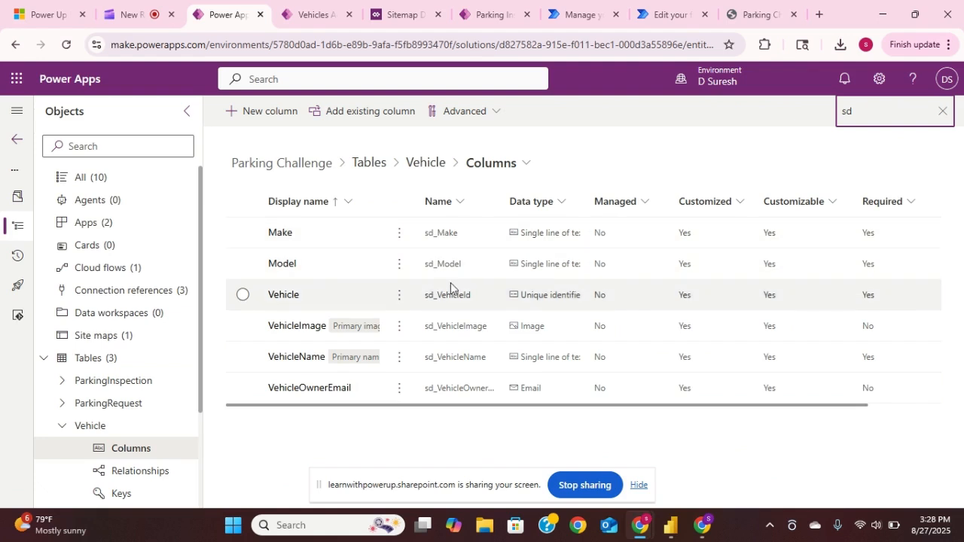
# - Show the ParkingRequest table's columns and filter them by "sd"
pyautogui.click(60, 407)
pyautogui.click(119, 433)
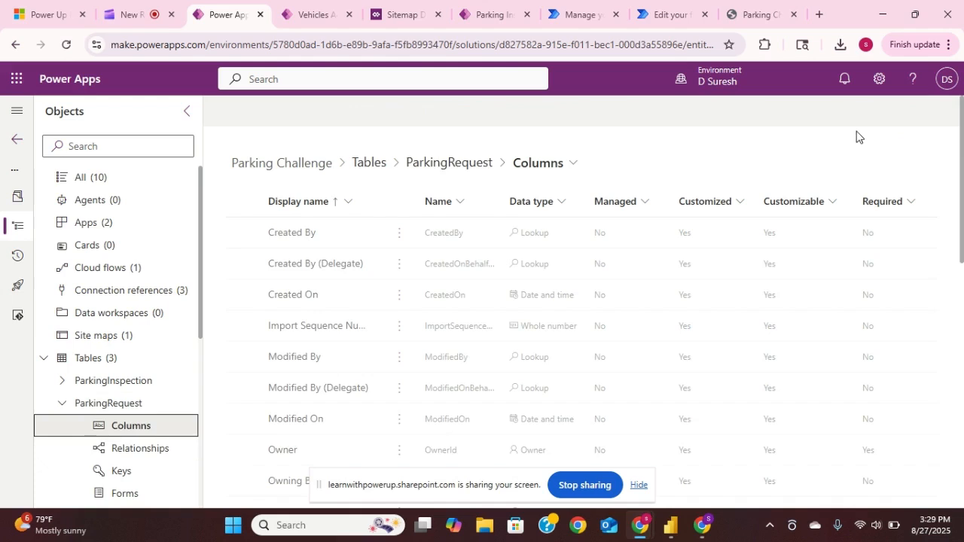
pyautogui.click(887, 111)
pyautogui.write('s')
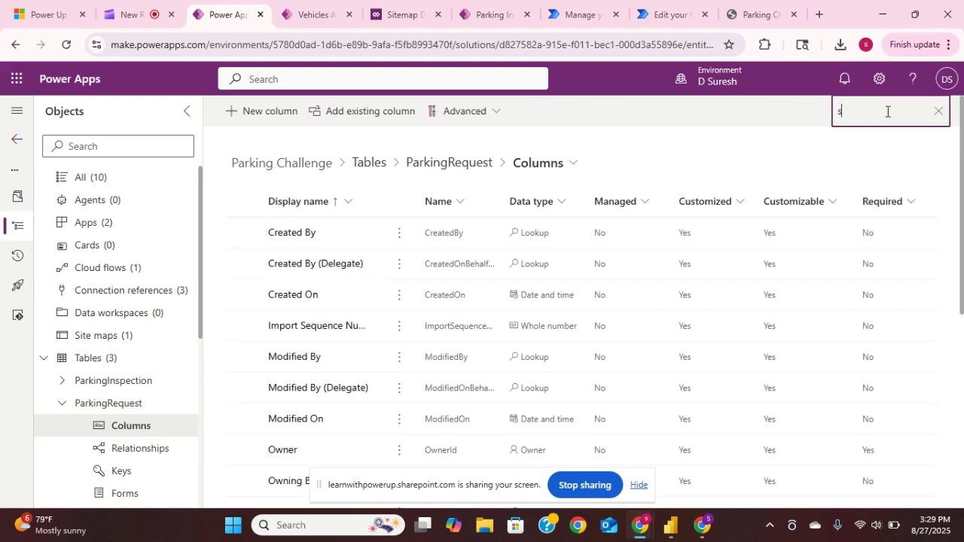
pyautogui.write('d')
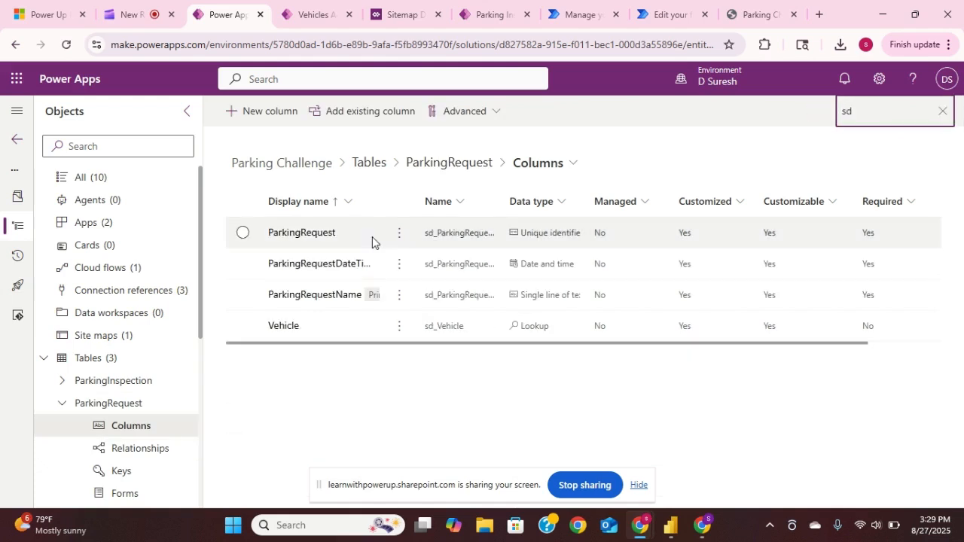
# - Show the ParkingInspection table's columns and filter them by "sd"
pyautogui.click(59, 388)
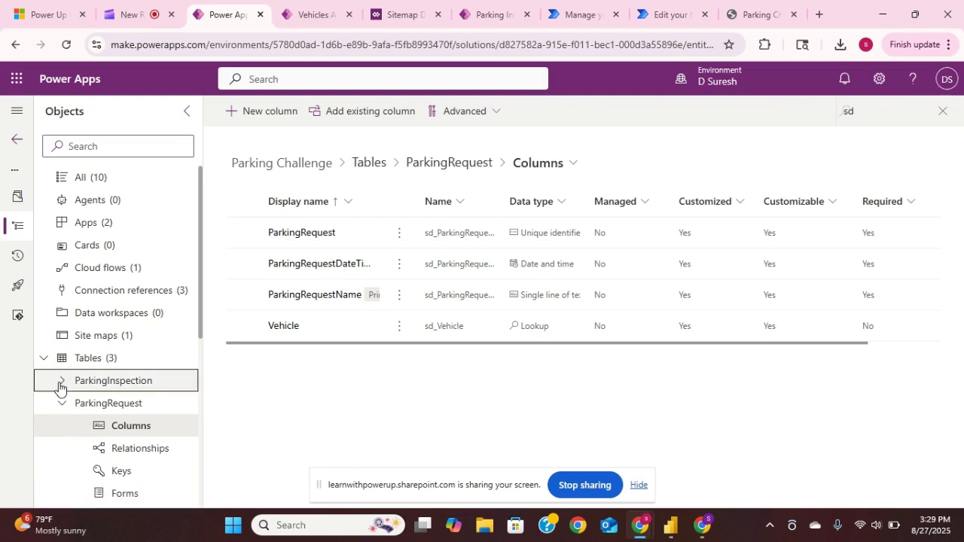
pyautogui.click(134, 409)
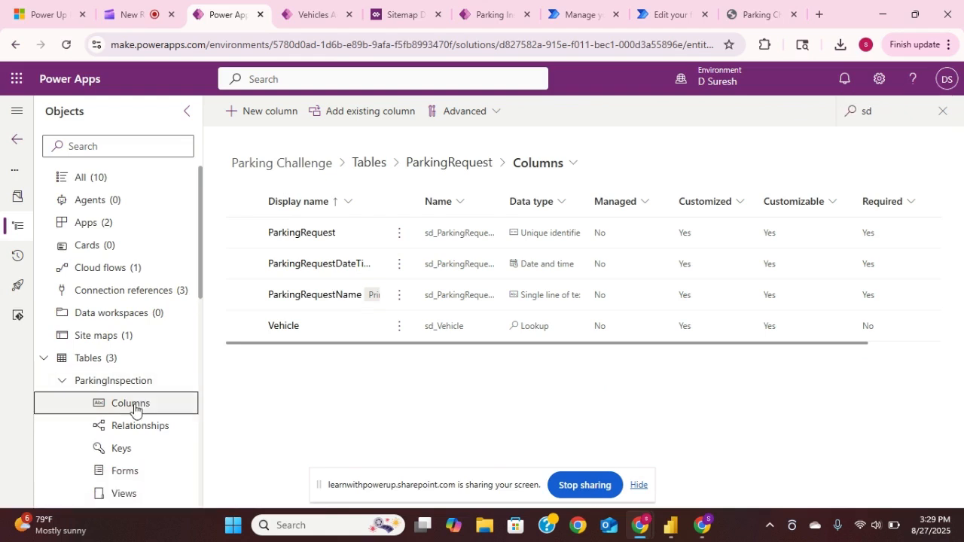
pyautogui.click(894, 110)
pyautogui.write('sd')
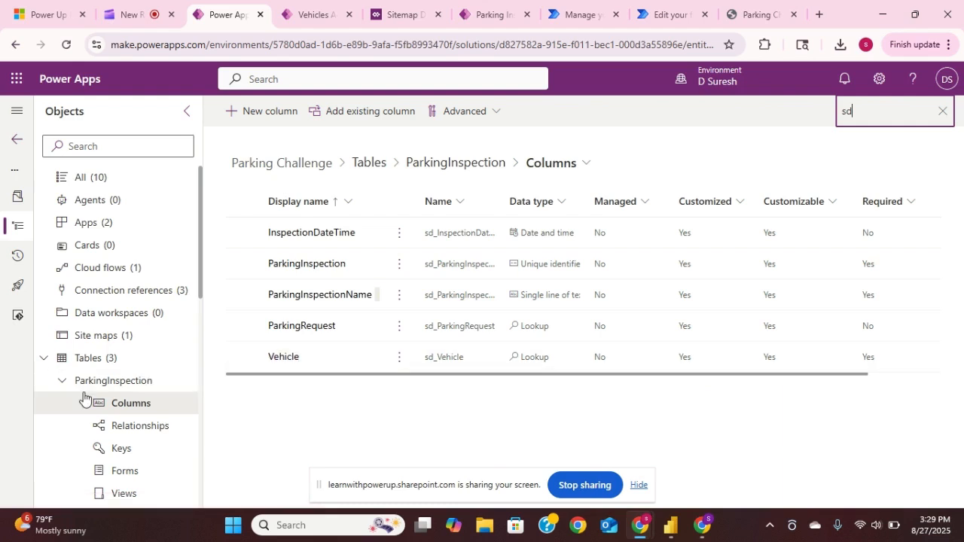
# - Review the Vehicle table's main Information form in the form designer and return to its forms list
pyautogui.scroll(-4, 82, 397)
pyautogui.scroll(-3, 81, 397)
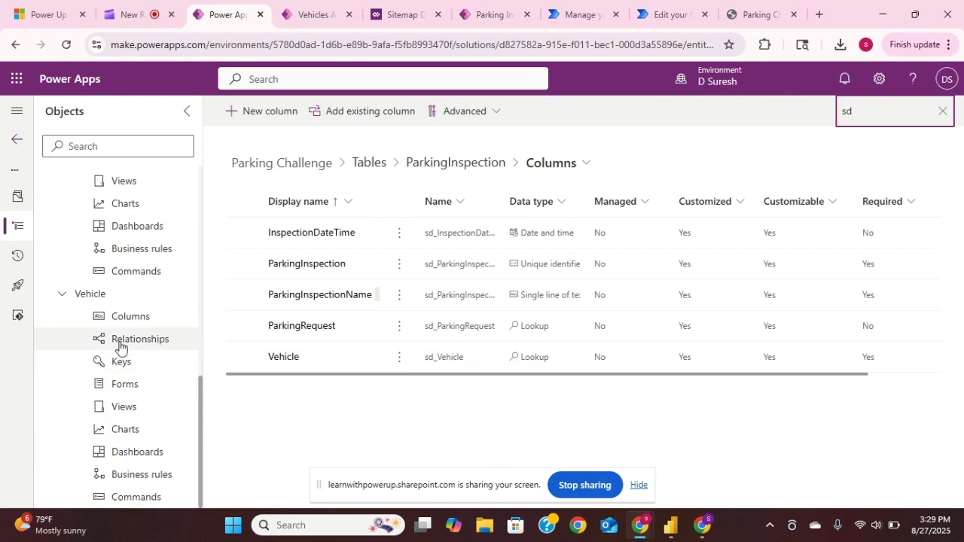
pyautogui.click(100, 302)
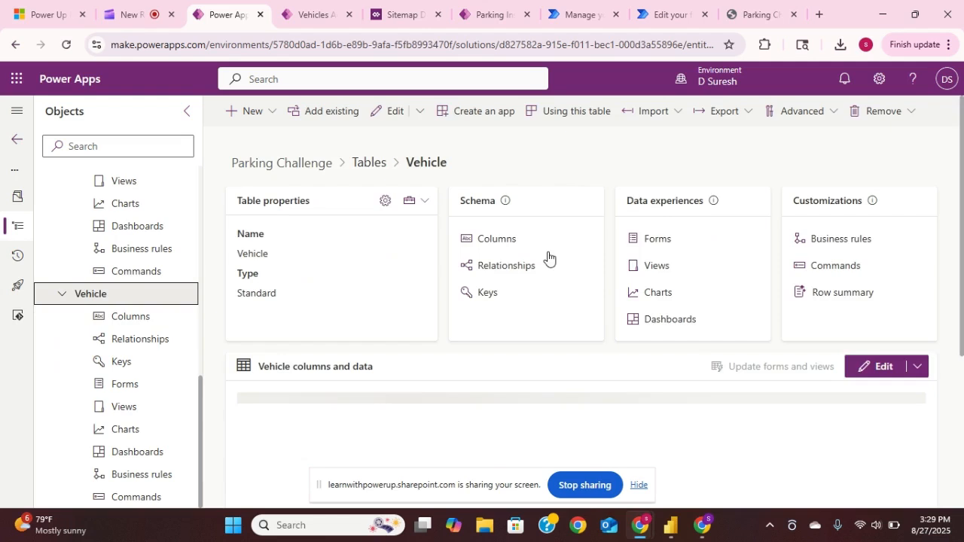
pyautogui.click(649, 240)
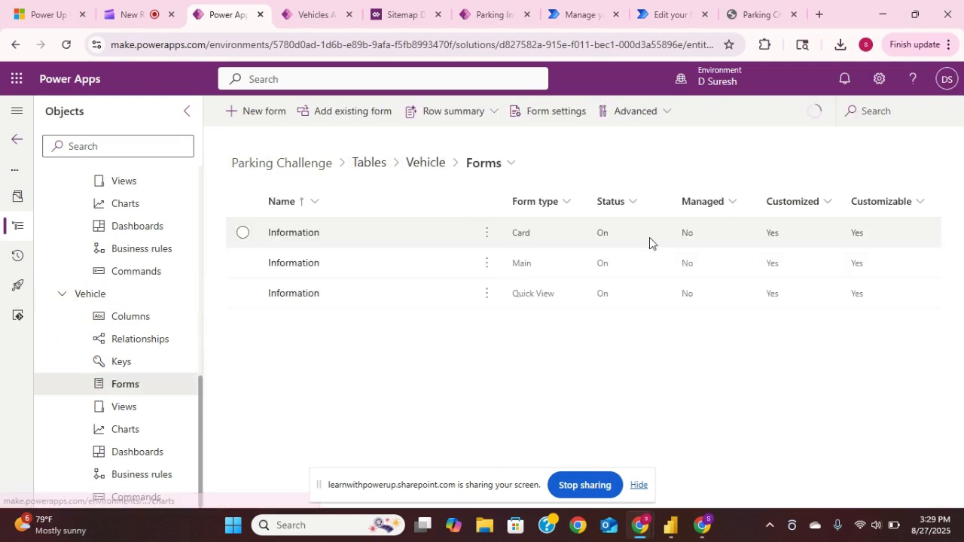
pyautogui.click(281, 269)
pyautogui.click(281, 265)
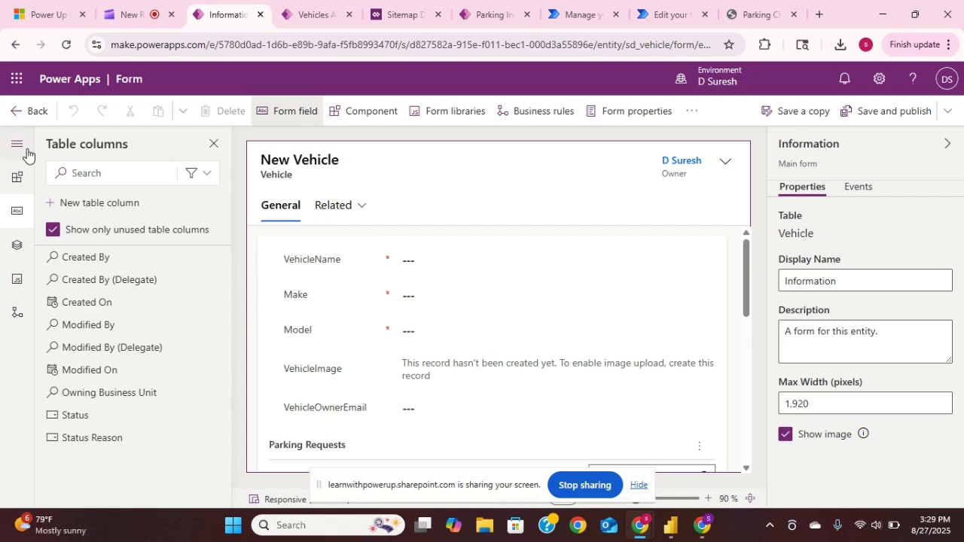
pyautogui.click(16, 117)
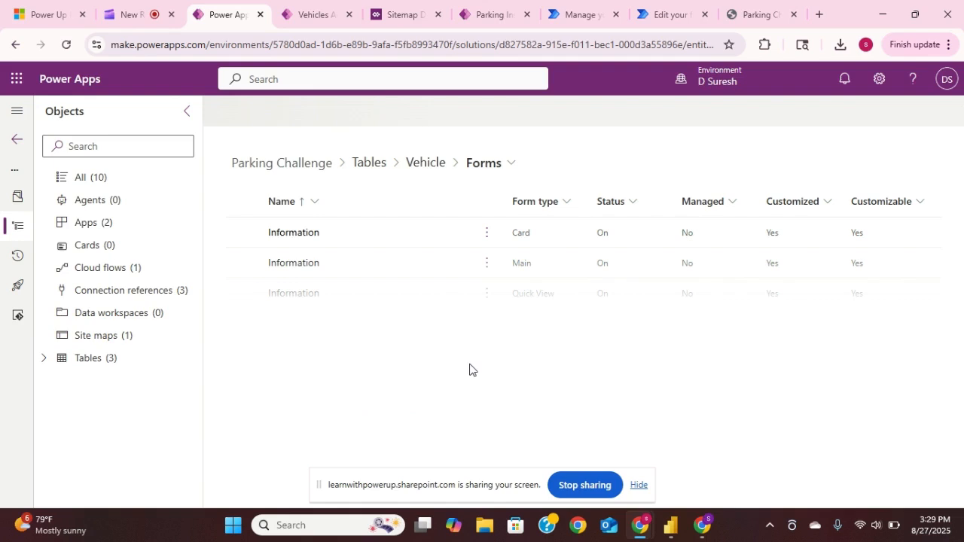
# - Review the Vehicle table's Active Vehicles view in the view designer and return to its views list
pyautogui.click(512, 166)
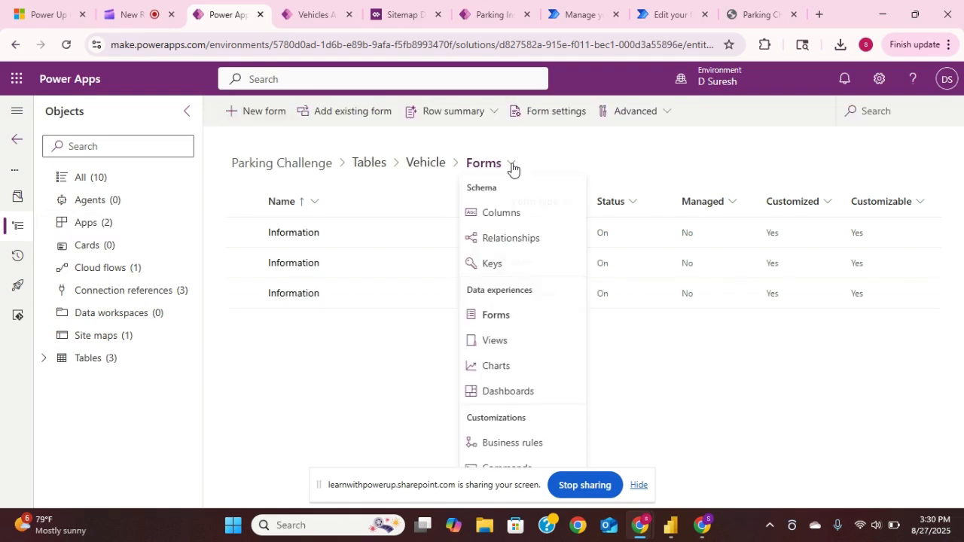
pyautogui.click(501, 346)
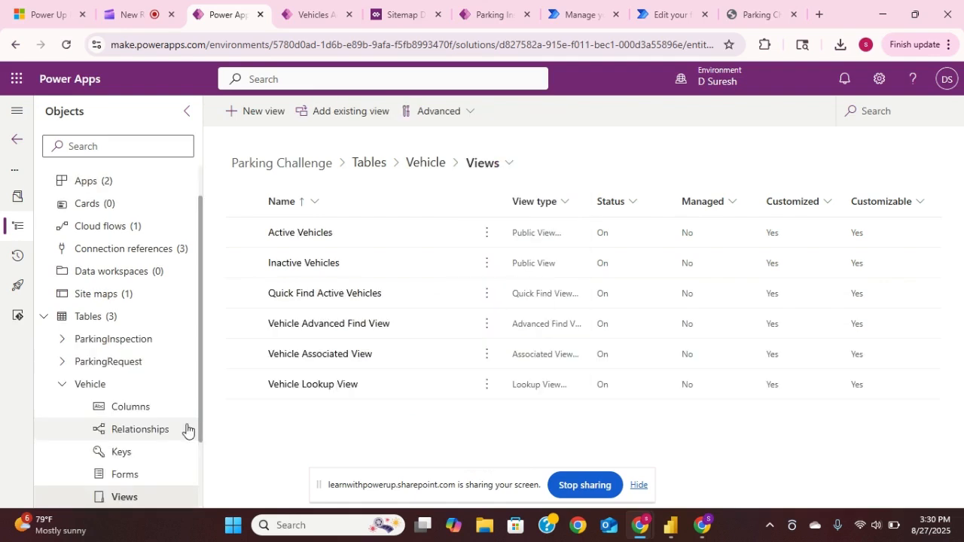
pyautogui.click(317, 235)
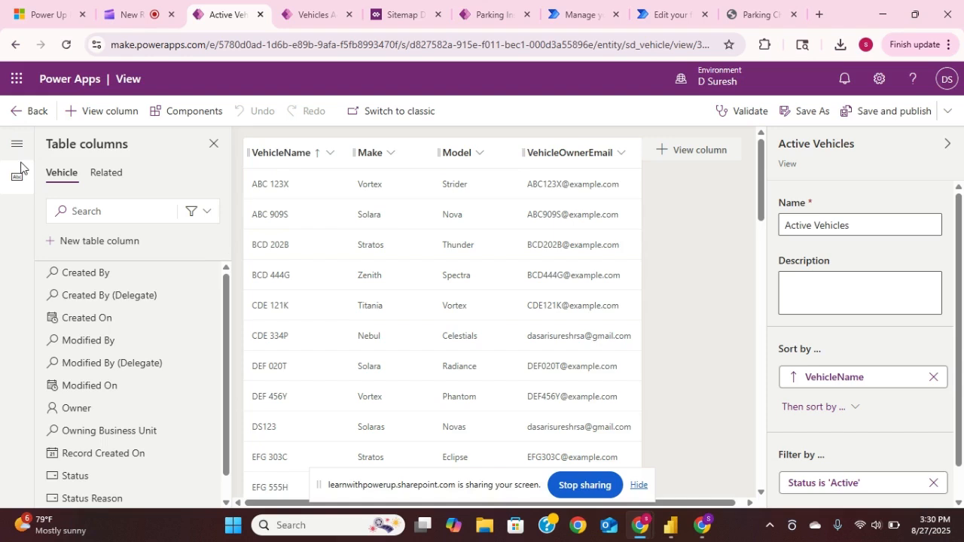
pyautogui.click(14, 111)
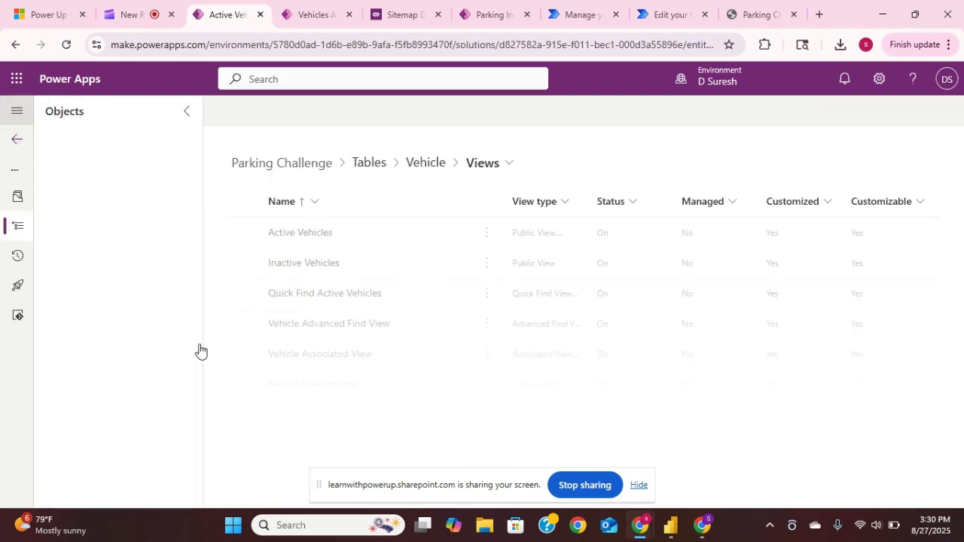
# - Review the ParkingRequest table's main Information form in the form designer and return to its forms list
pyautogui.click(44, 364)
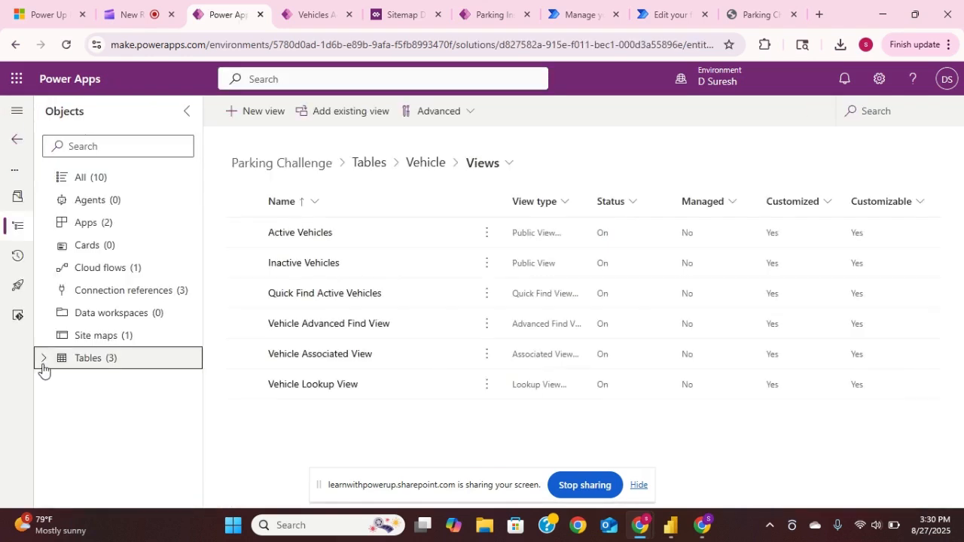
pyautogui.click(43, 363)
pyautogui.click(63, 405)
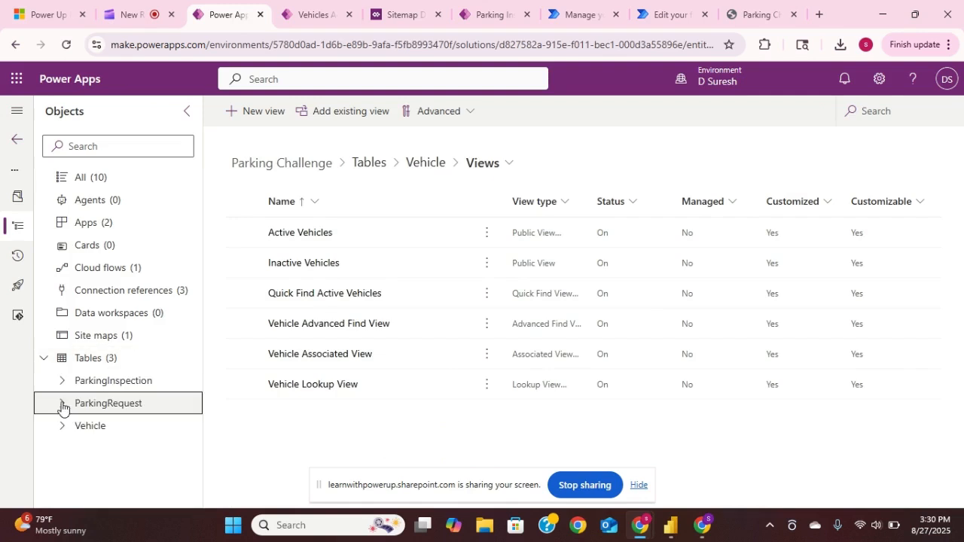
pyautogui.click(63, 407)
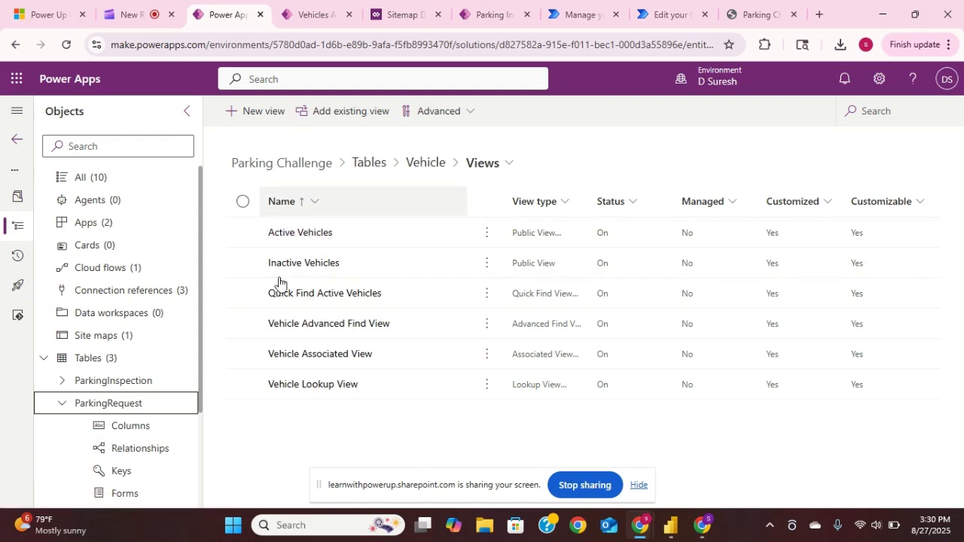
pyautogui.click(123, 406)
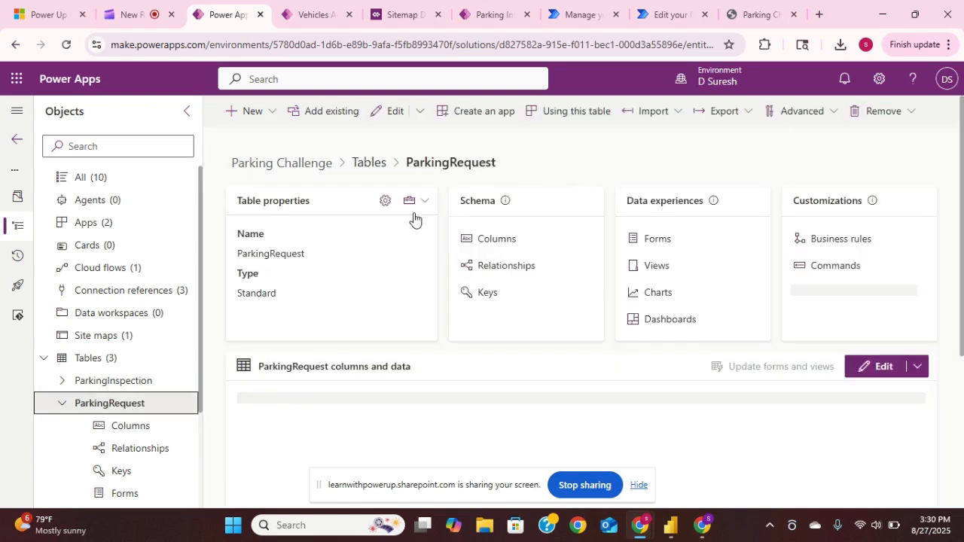
pyautogui.click(665, 240)
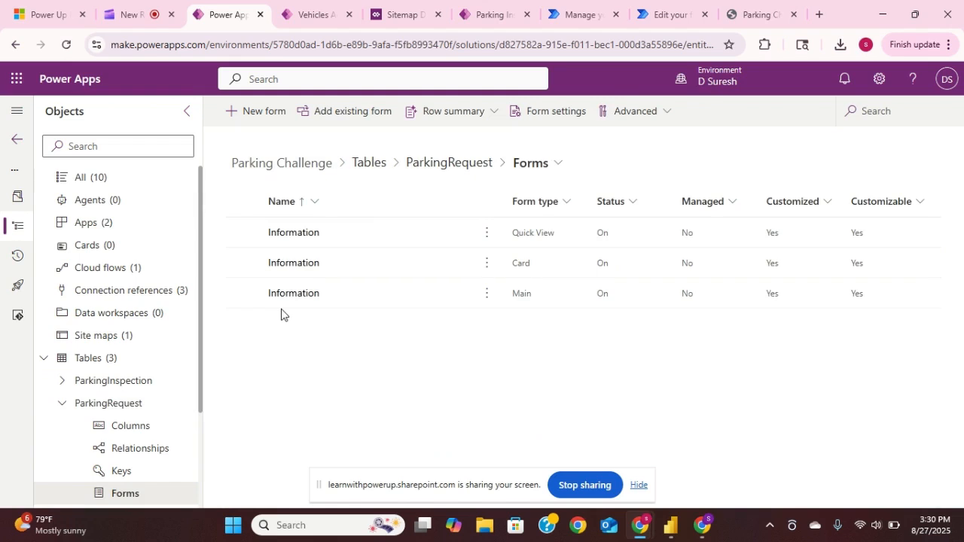
pyautogui.click(293, 293)
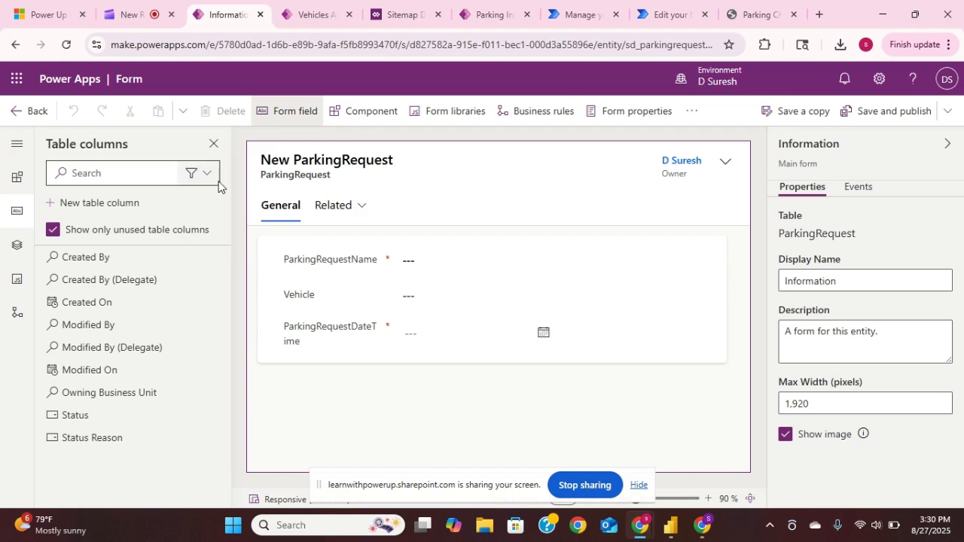
pyautogui.click(16, 113)
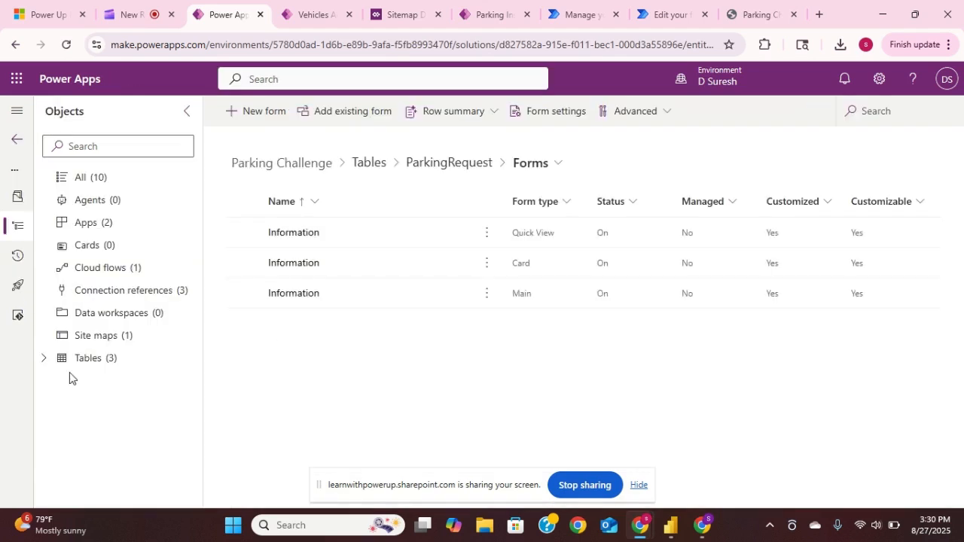
# - Review the ParkingRequest table's Active ParkingRequests view in the view designer and return to its views list
pyautogui.click(554, 165)
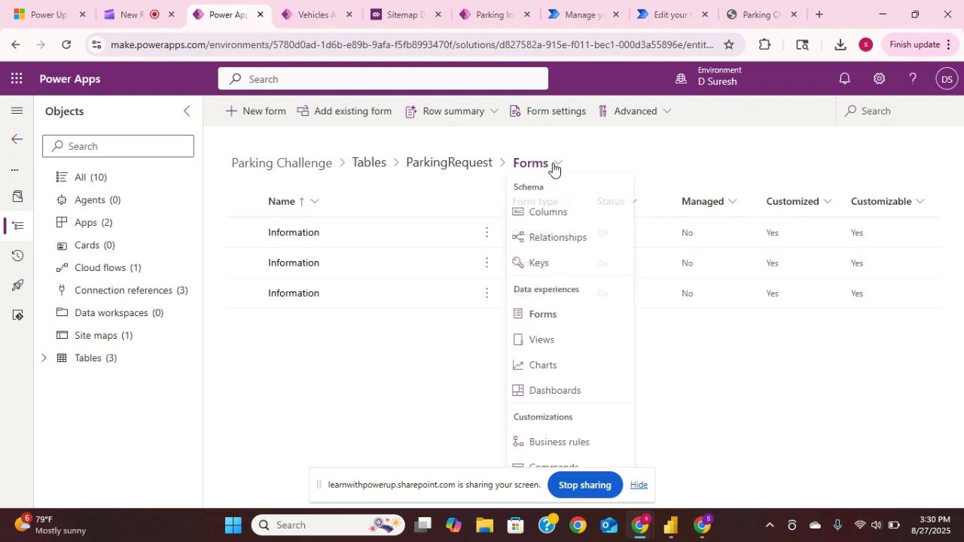
pyautogui.click(543, 343)
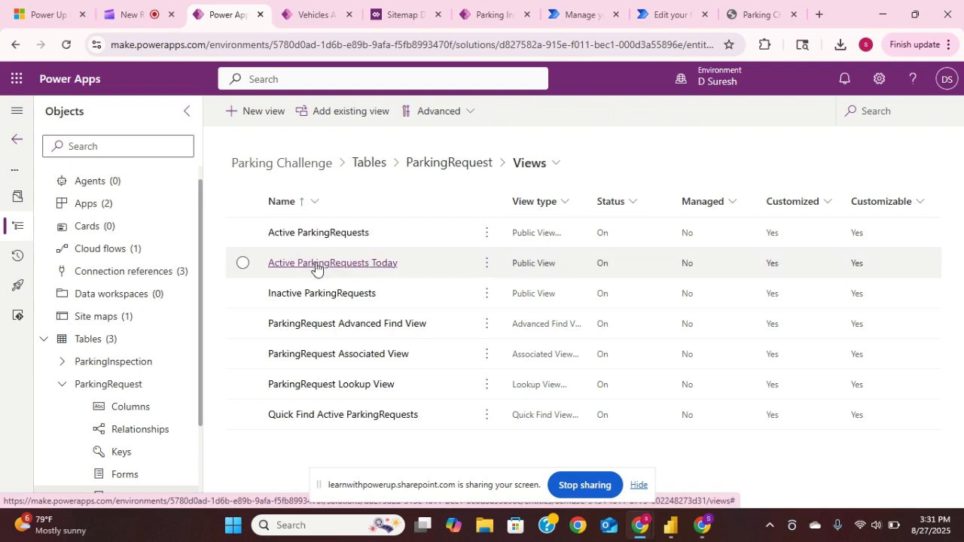
pyautogui.click(321, 234)
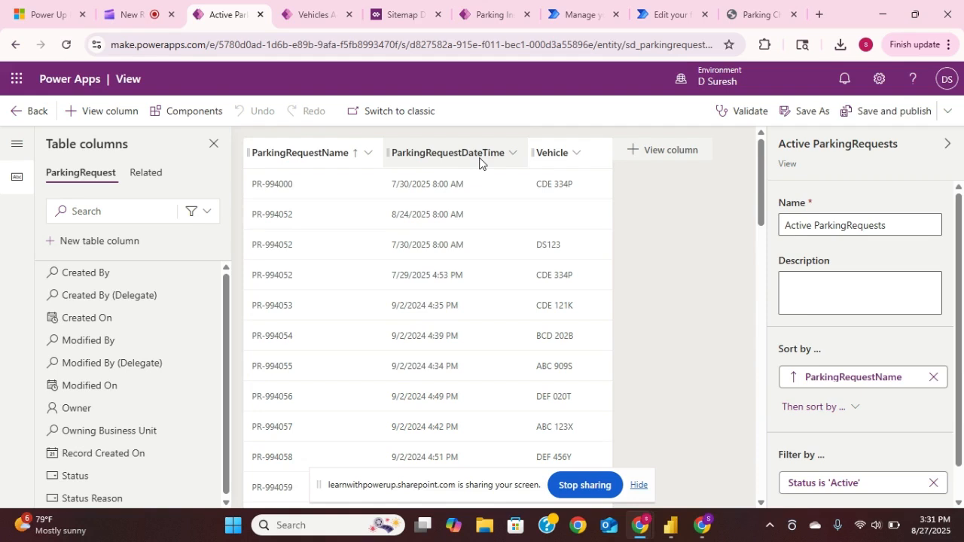
pyautogui.click(13, 113)
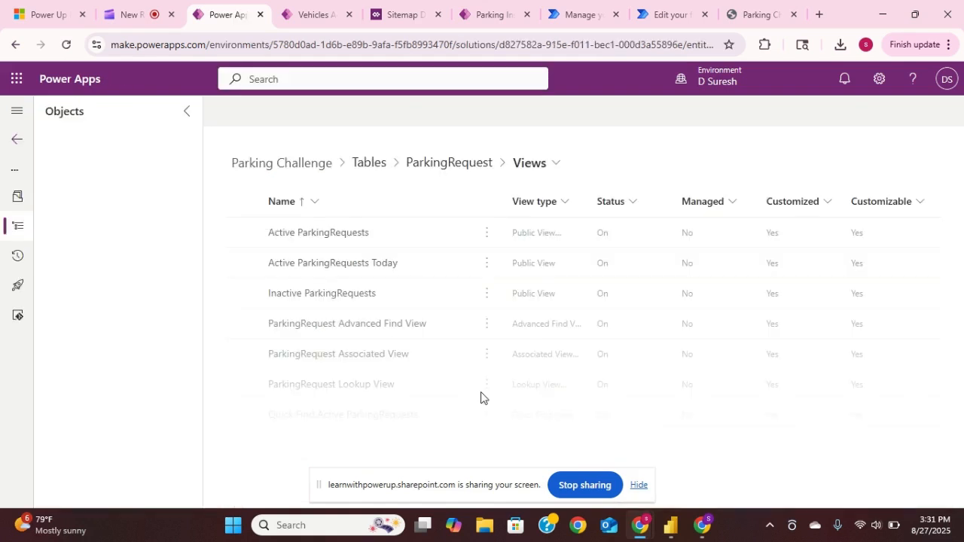
# - Review the Active ParkingRequests Today view's columns, sorting and filters in the view designer and return to the views list
pyautogui.click(321, 265)
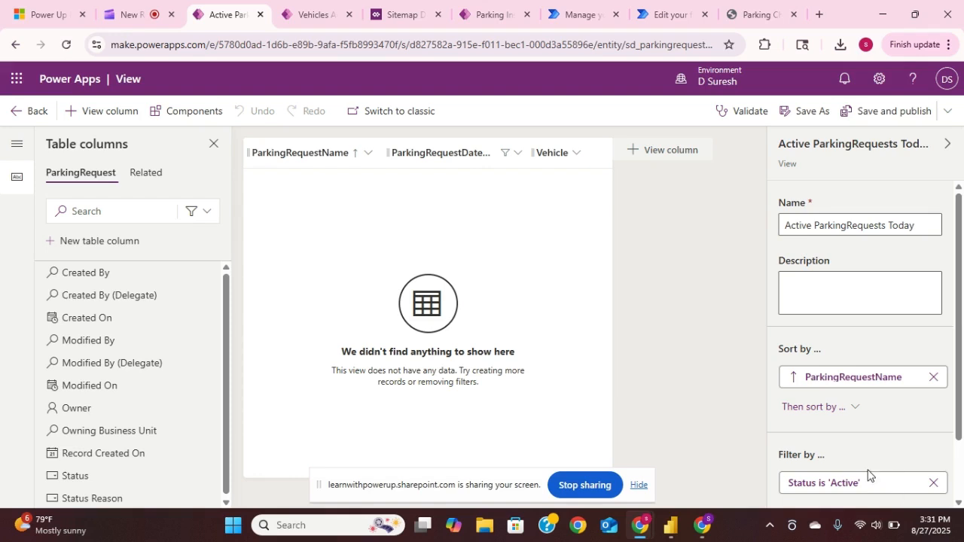
pyautogui.scroll(-1, 867, 474)
pyautogui.scroll(-1, 868, 473)
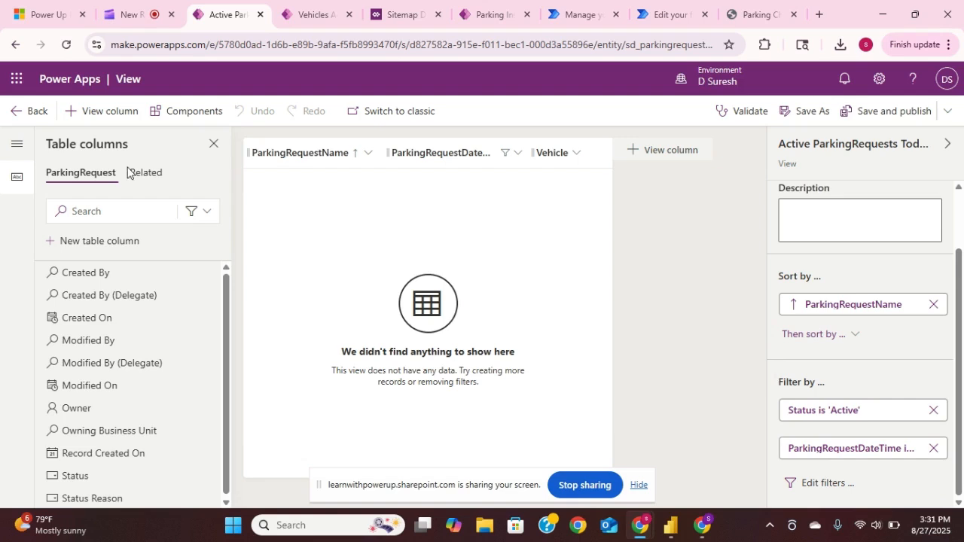
pyautogui.click(15, 113)
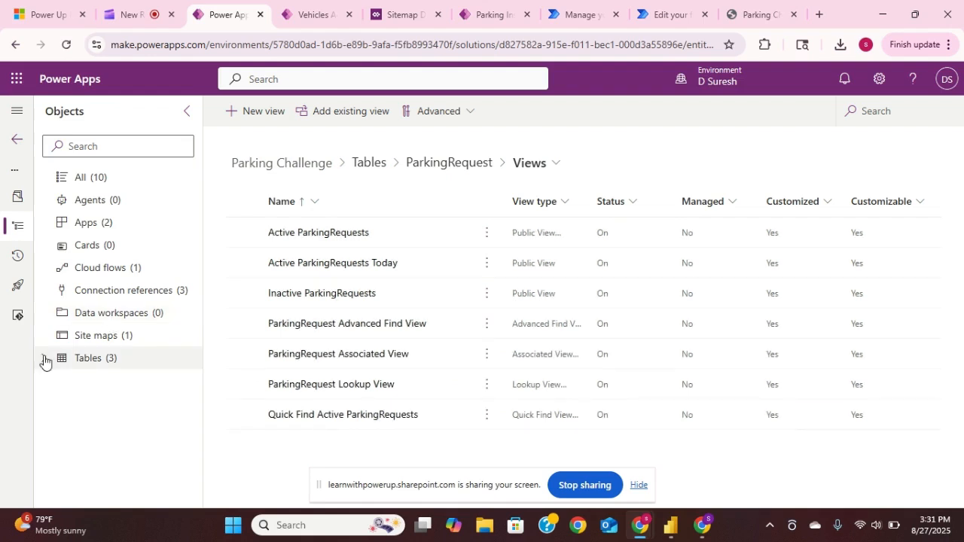
# - Review the ParkingInspection table's list of views and return to the list of all objects in the Parking Challenge solution
pyautogui.click(43, 359)
pyautogui.click(124, 389)
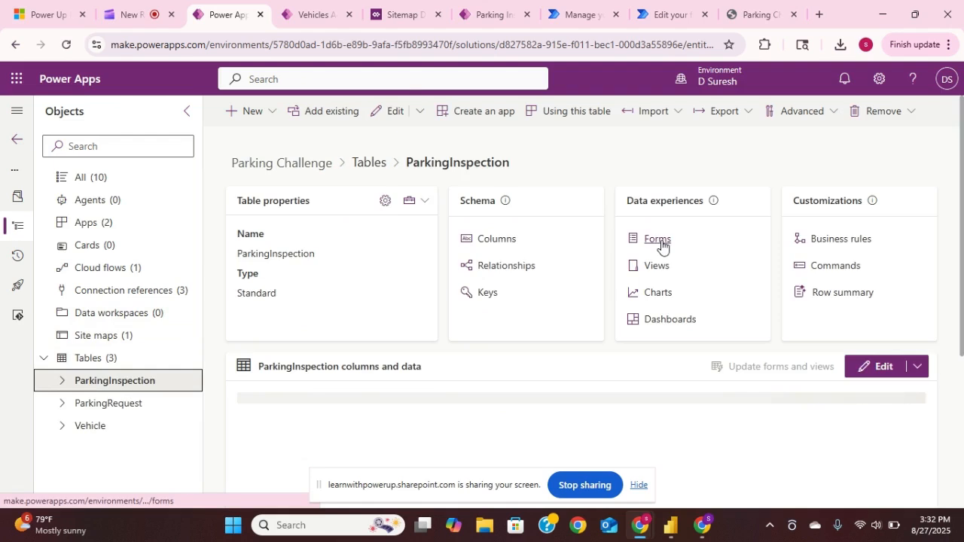
pyautogui.click(655, 266)
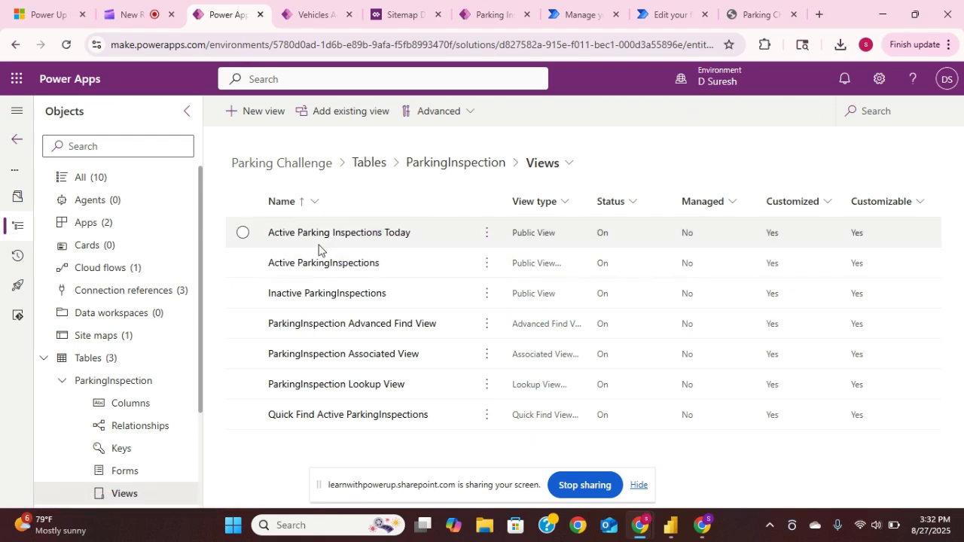
pyautogui.click(45, 360)
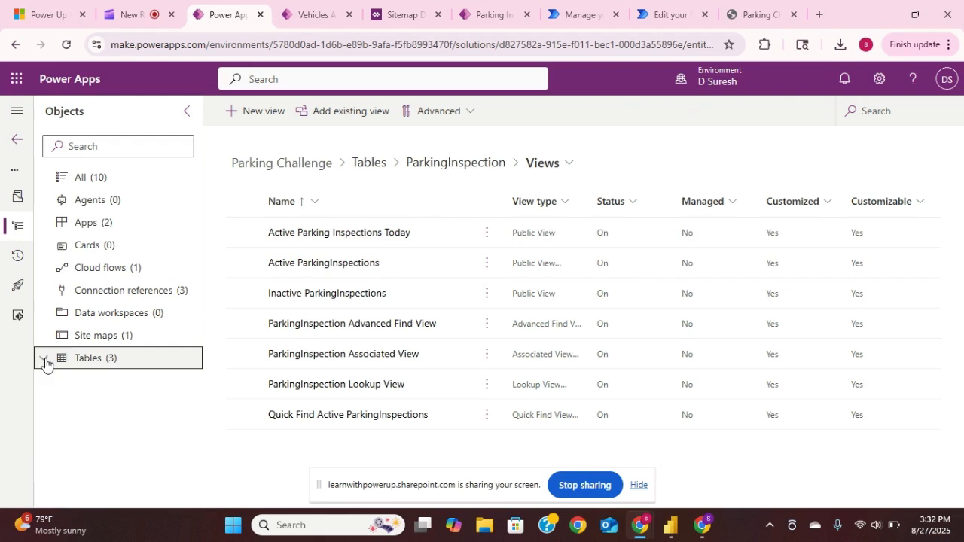
pyautogui.click(88, 177)
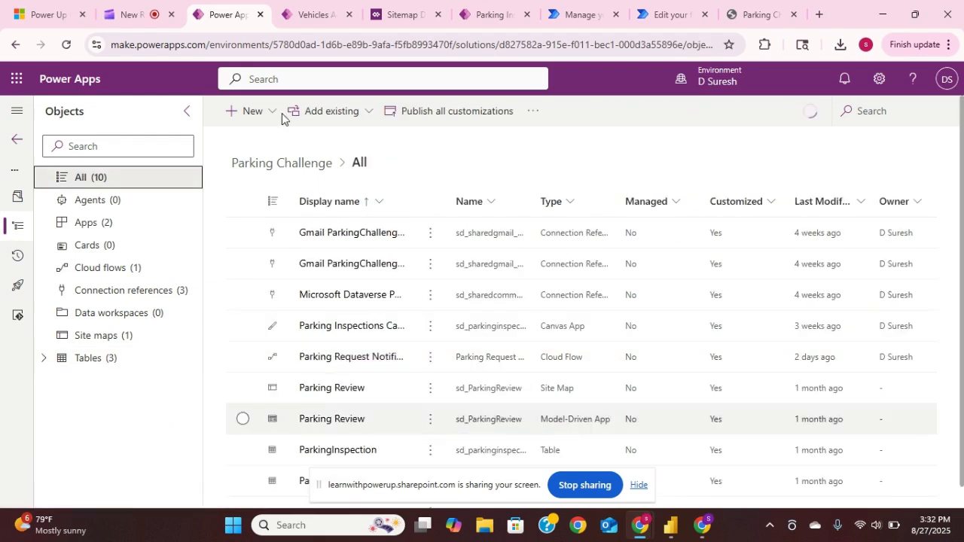
# - Switch to the Parking Review model-driven app and browse the records in the Active Vehicles view
pyautogui.click(320, 9)
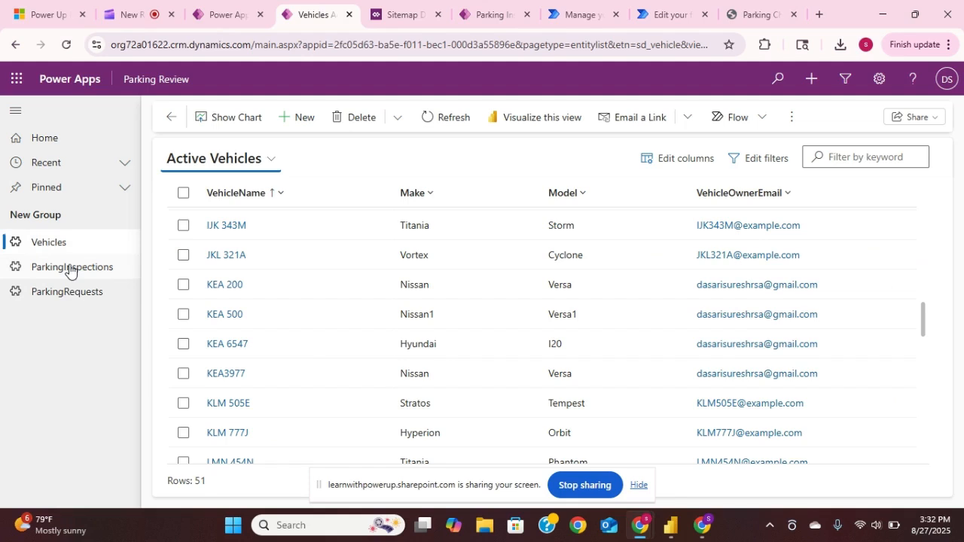
pyautogui.scroll(-1, 603, 350)
pyautogui.scroll(-3, 604, 350)
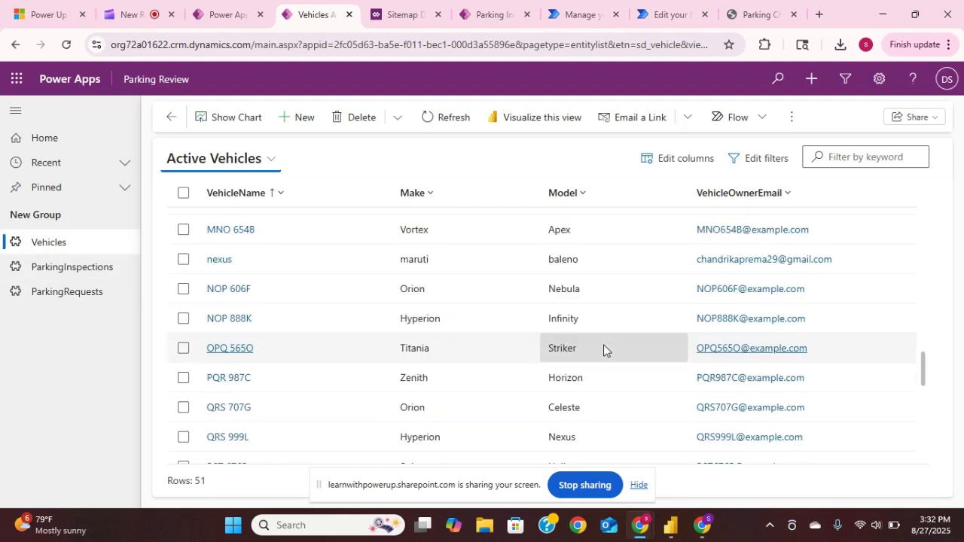
pyautogui.scroll(-3, 604, 350)
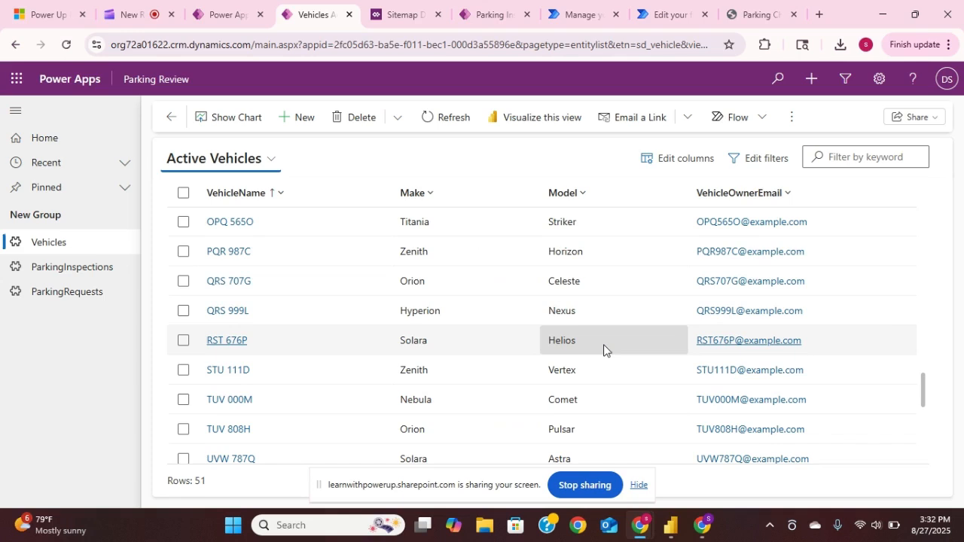
pyautogui.scroll(-5, 515, 317)
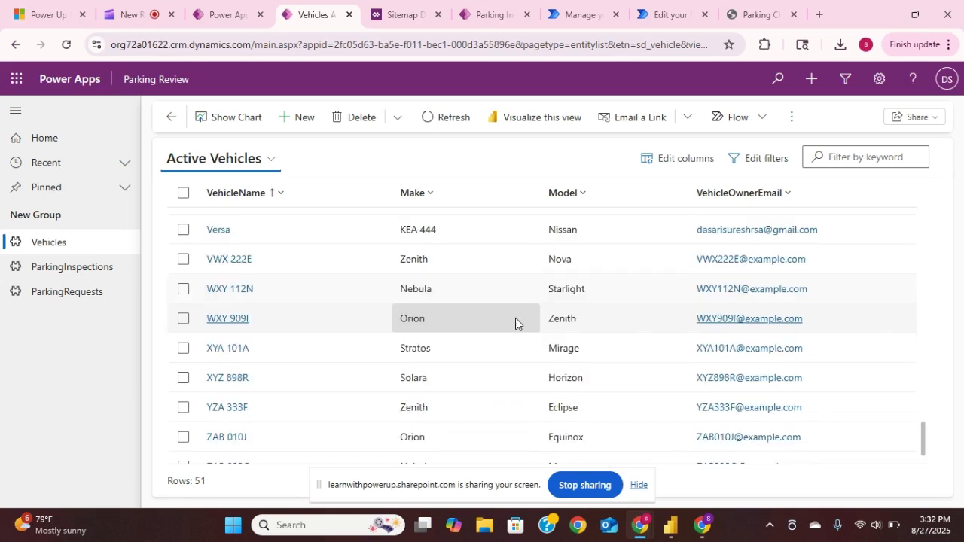
pyautogui.scroll(8, 515, 319)
pyautogui.scroll(5, 515, 318)
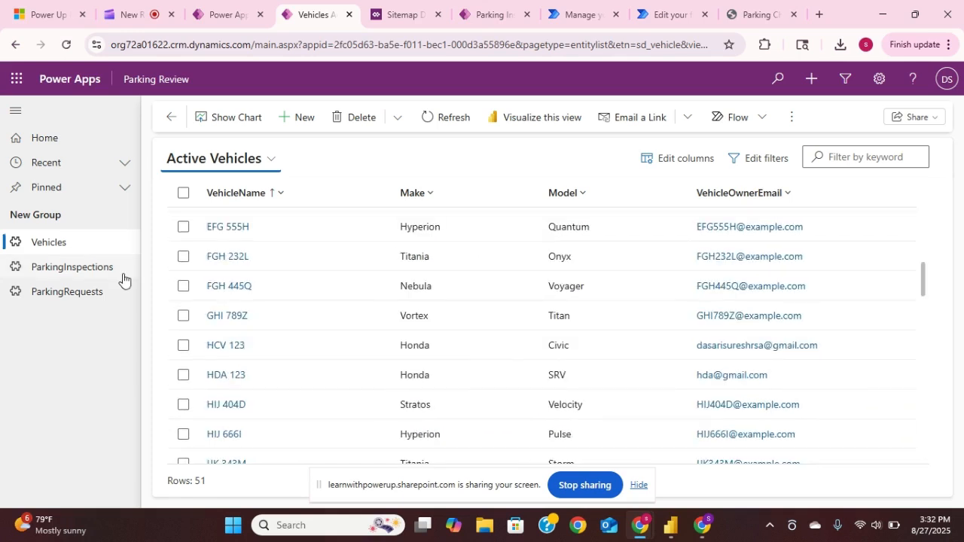
# - Browse the Active ParkingInspections and Active ParkingRequests records in the Parking Review app and return to the Vehicles list
pyautogui.click(113, 273)
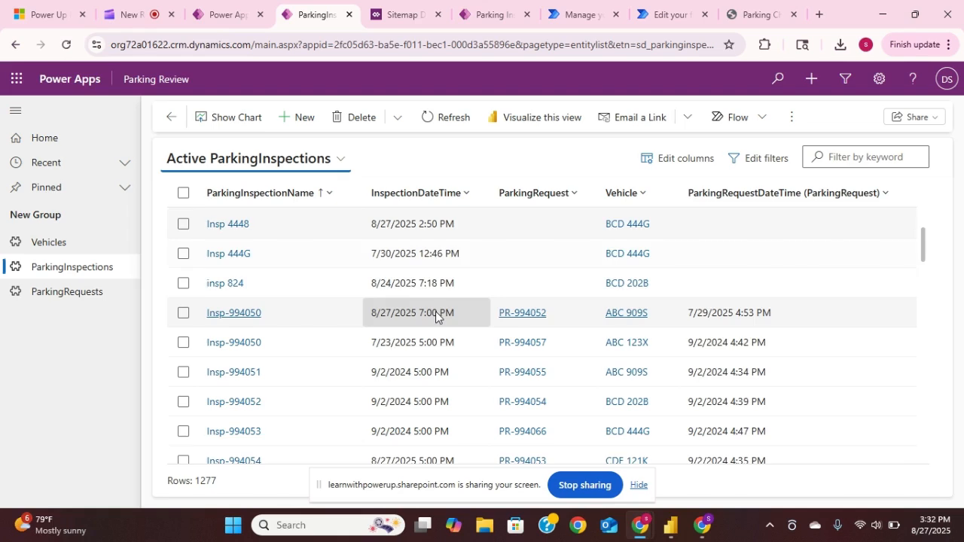
pyautogui.scroll(-10, 435, 316)
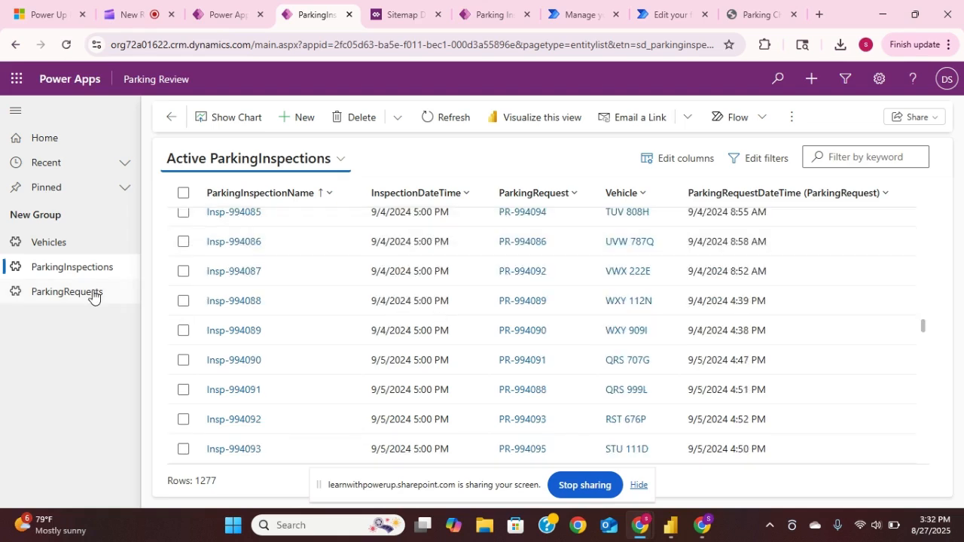
pyautogui.click(93, 294)
pyautogui.scroll(-15, 385, 340)
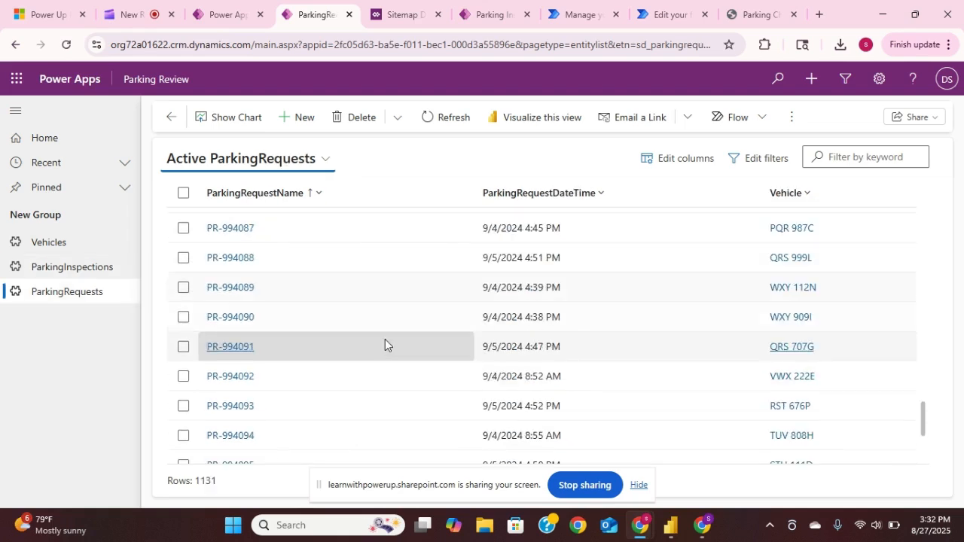
pyautogui.scroll(15, 385, 345)
pyautogui.click(68, 244)
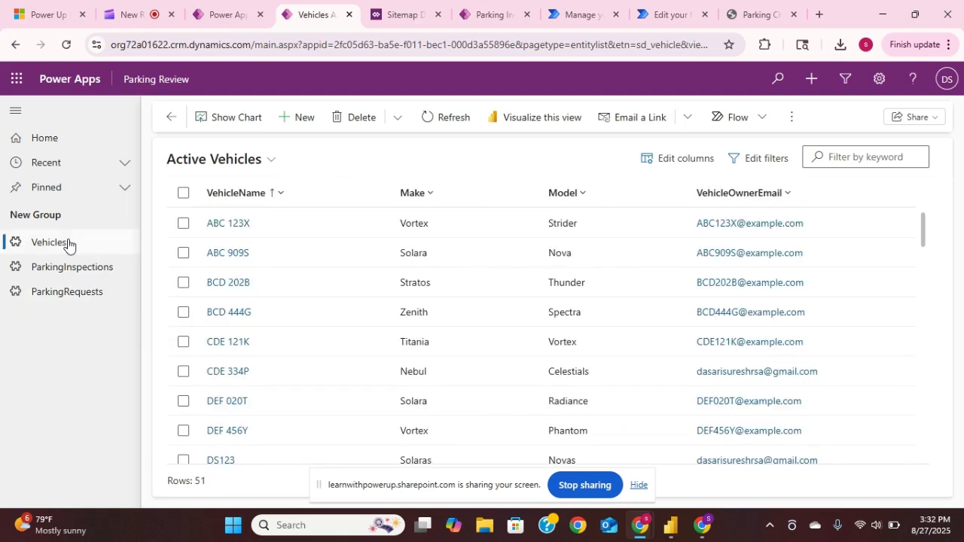
# - Examine the Parking Review site map in the Sitemap Designer and return to the solution's object list
pyautogui.click(407, 17)
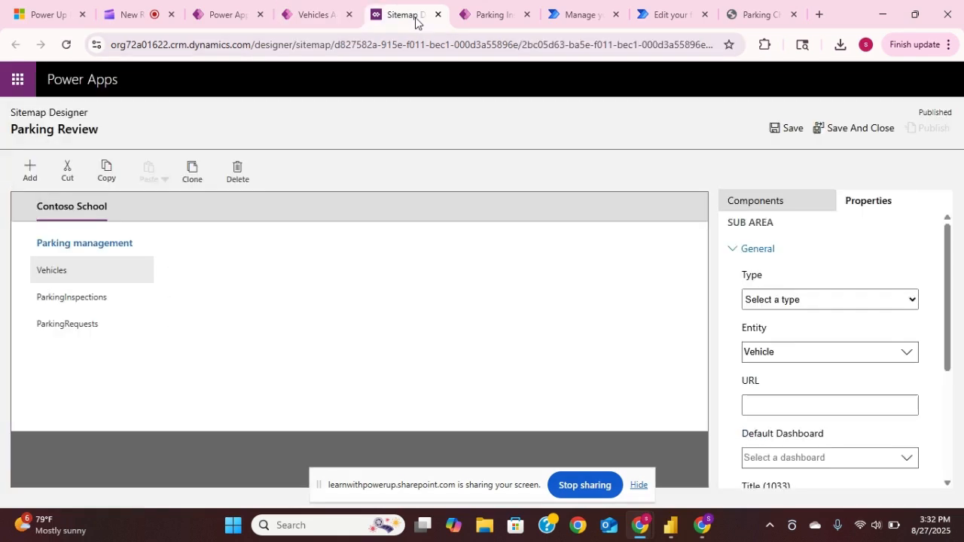
pyautogui.click(235, 13)
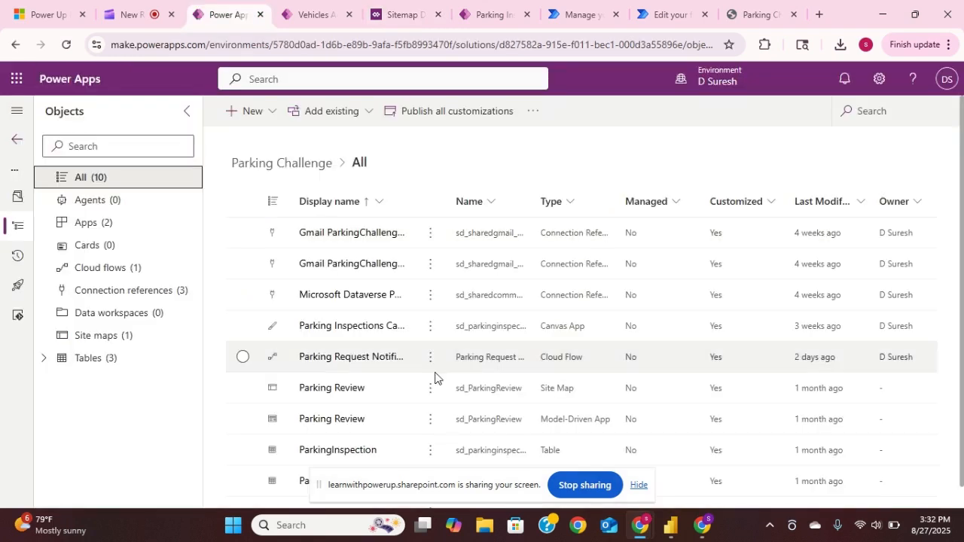
# - Switch to the Parking Inspections Canvas App, examine the inspections on its Review screen and return to the home screen
pyautogui.click(490, 16)
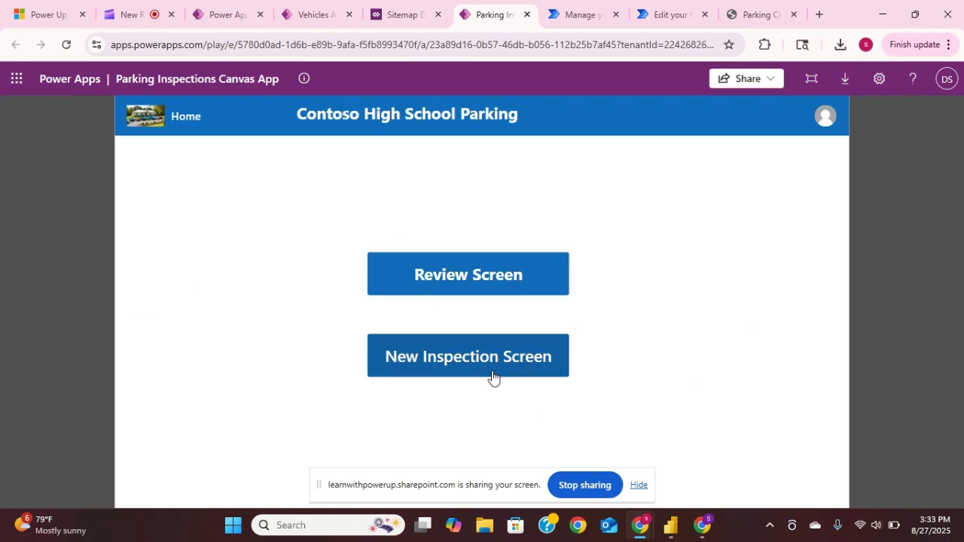
pyautogui.click(467, 291)
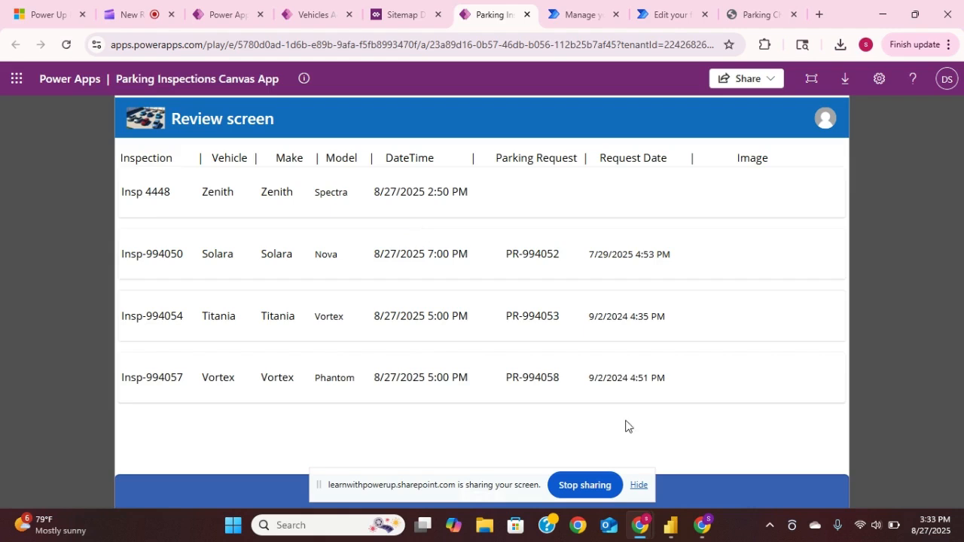
pyautogui.click(639, 486)
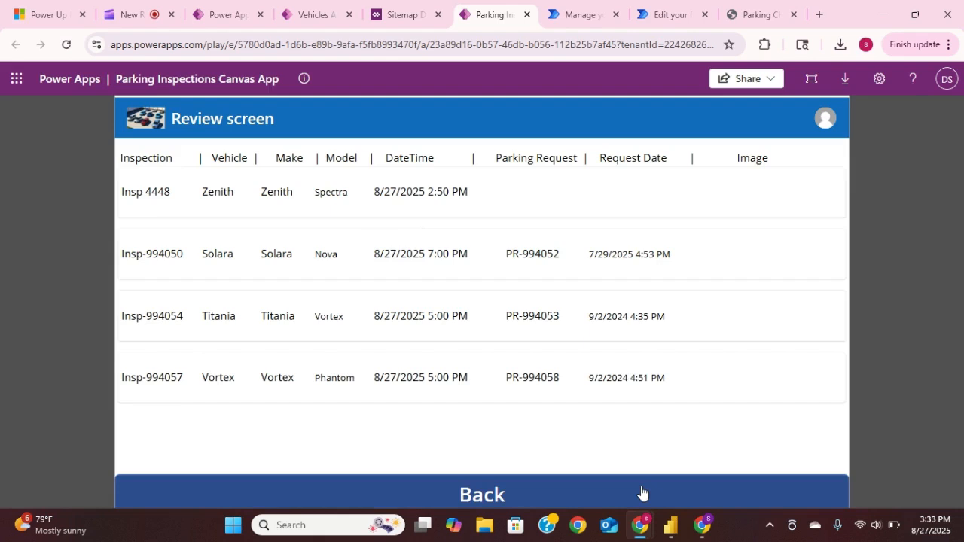
pyautogui.click(500, 489)
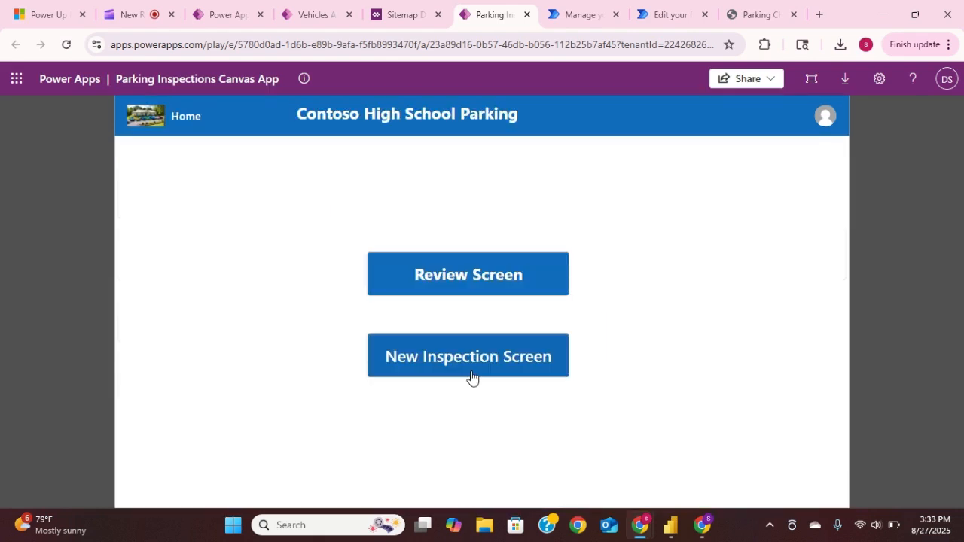
# - Start creating a new vehicle from the New inspection screen, with make Honda and model Civic
pyautogui.click(464, 366)
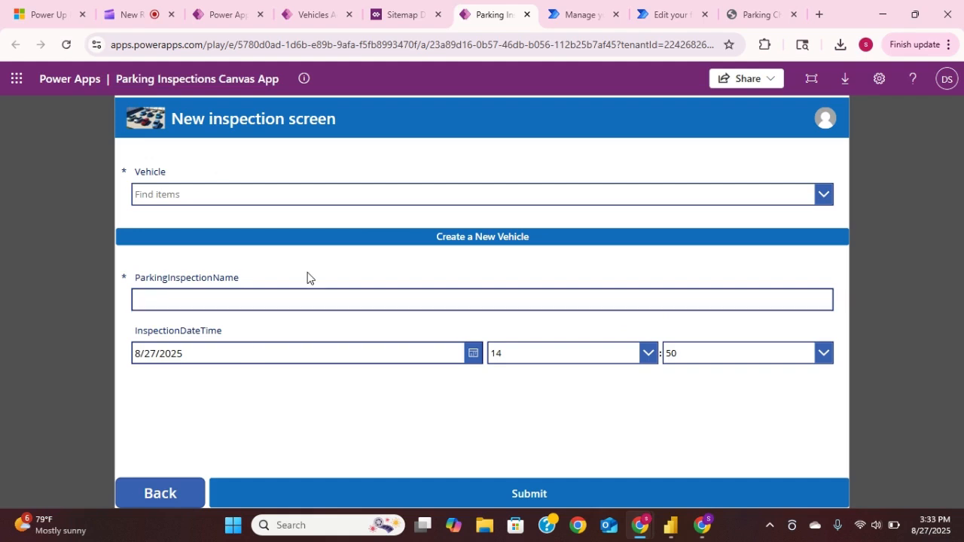
pyautogui.click(473, 238)
pyautogui.click(272, 171)
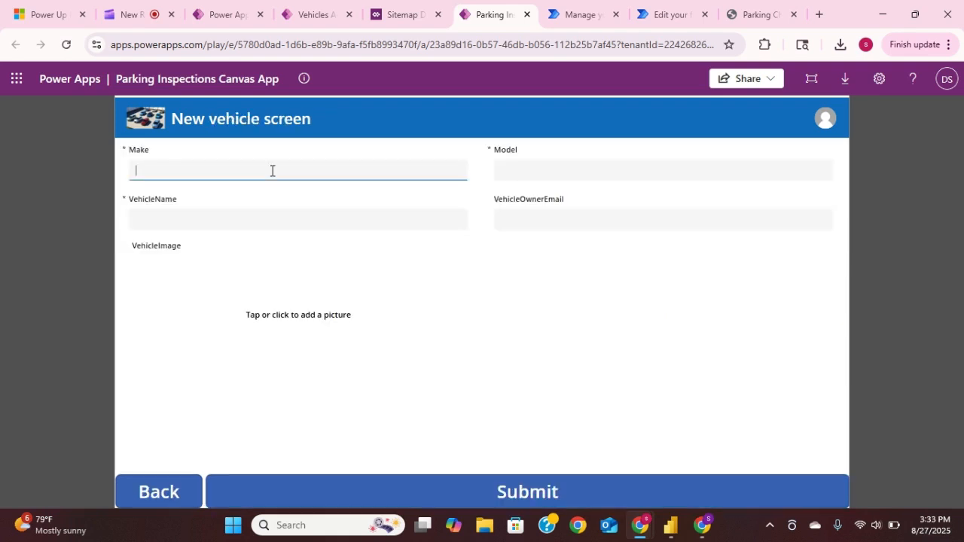
pyautogui.write('Hondaa')
pyautogui.click(516, 176)
pyautogui.write('Civic')
# - Set the vehicle name to CH321 and fill in the vehicle owner's email with the suggested address
pyautogui.click(402, 219)
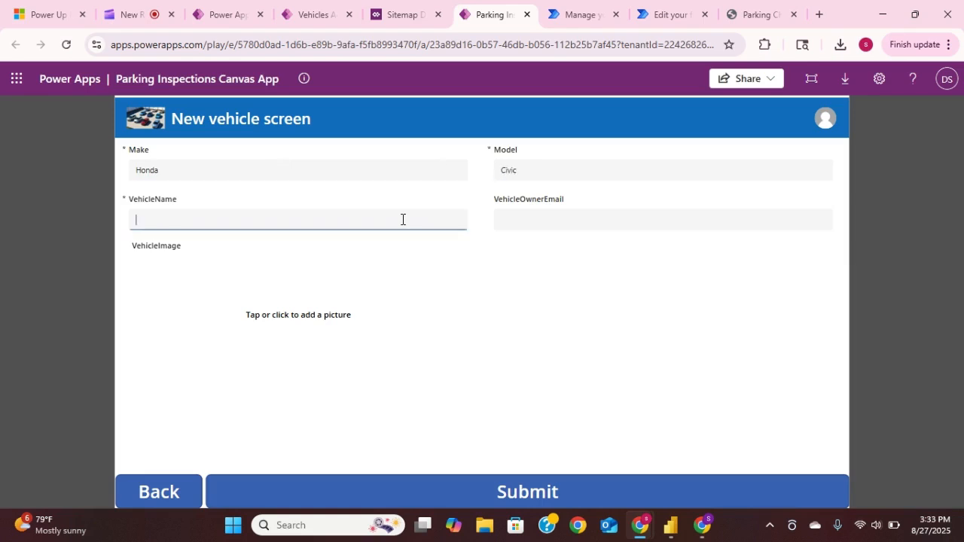
pyautogui.write('CH321')
pyautogui.click(562, 221)
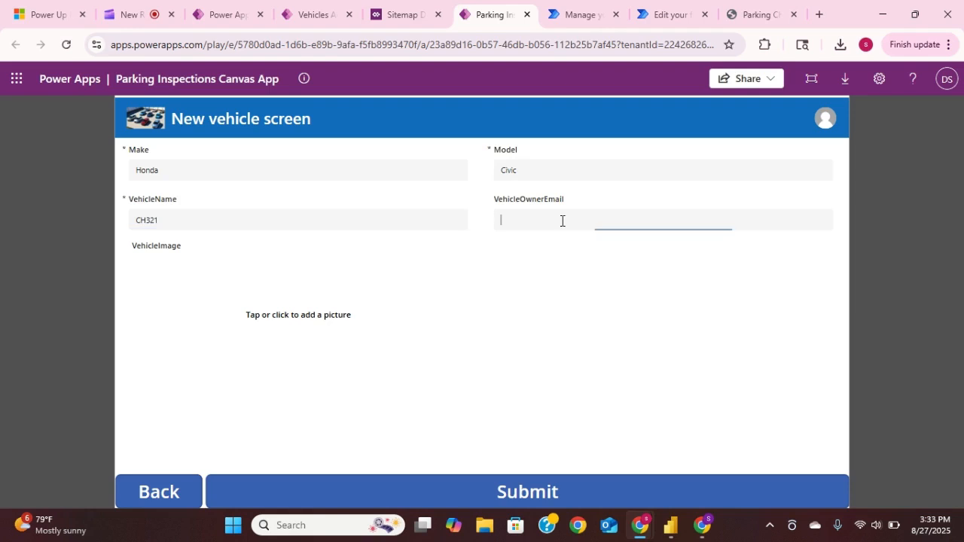
pyautogui.write('sures')
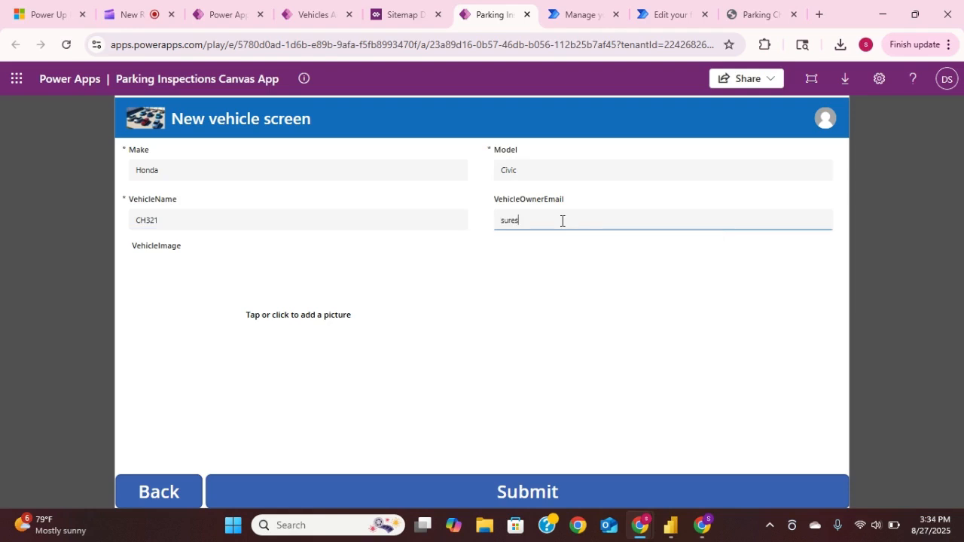
pyautogui.press('BackSpace')
pyautogui.press('BackSpace')
pyautogui.press('BackSpace')
pyautogui.press('BackSpace')
pyautogui.press('BackSpace')
pyautogui.write('dasari')
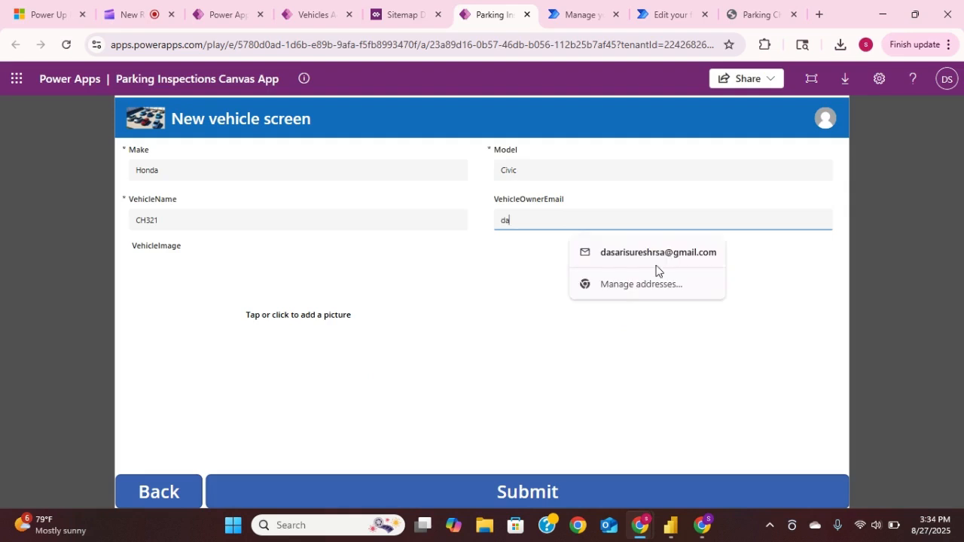
pyautogui.click(649, 259)
# - Add the CarBlueSmall picture as the vehicle image, submit the new vehicle and dismiss the notifications
pyautogui.click(331, 322)
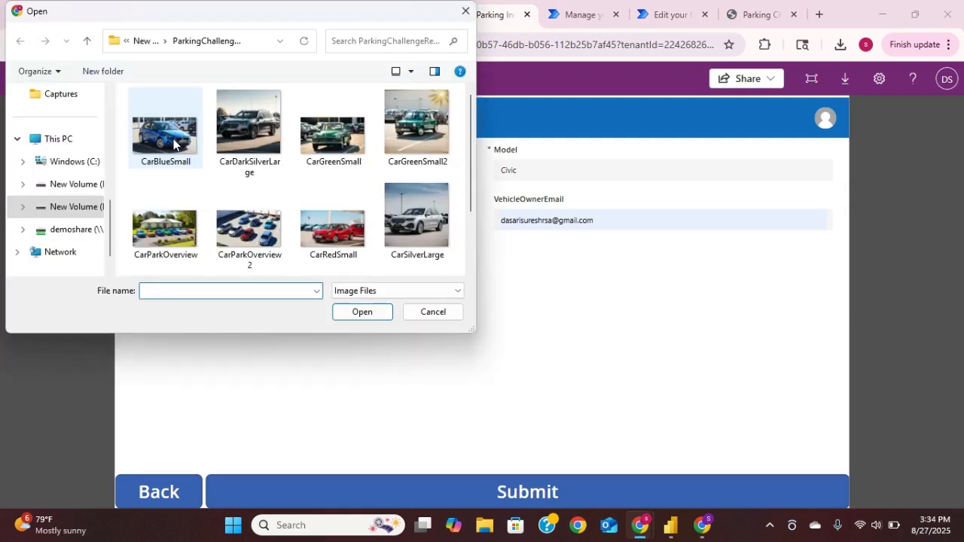
pyautogui.click(173, 145)
pyautogui.click(367, 316)
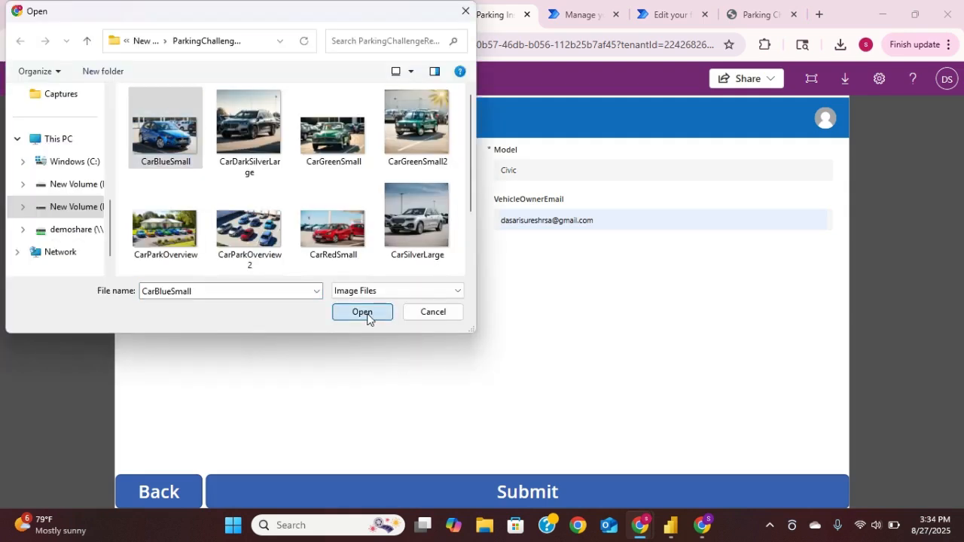
pyautogui.click(530, 491)
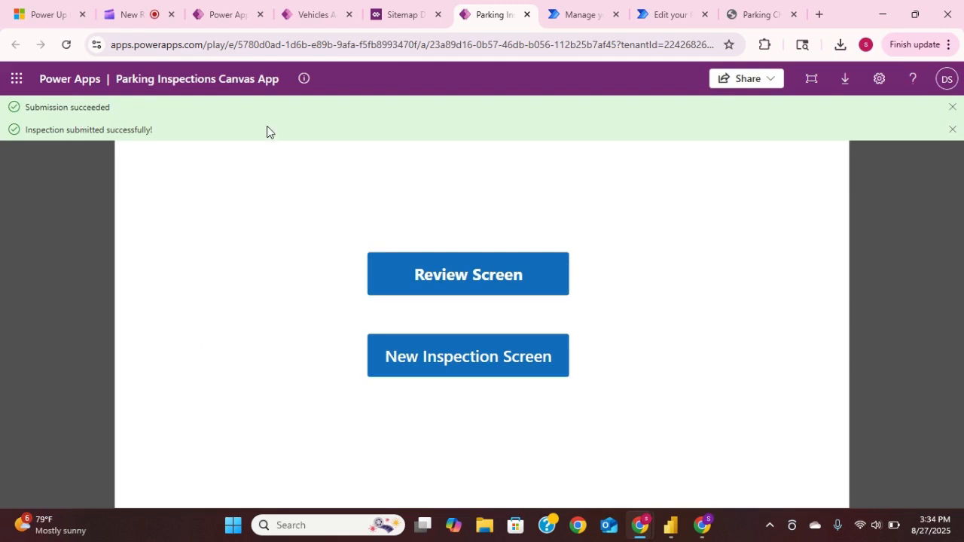
pyautogui.click(952, 129)
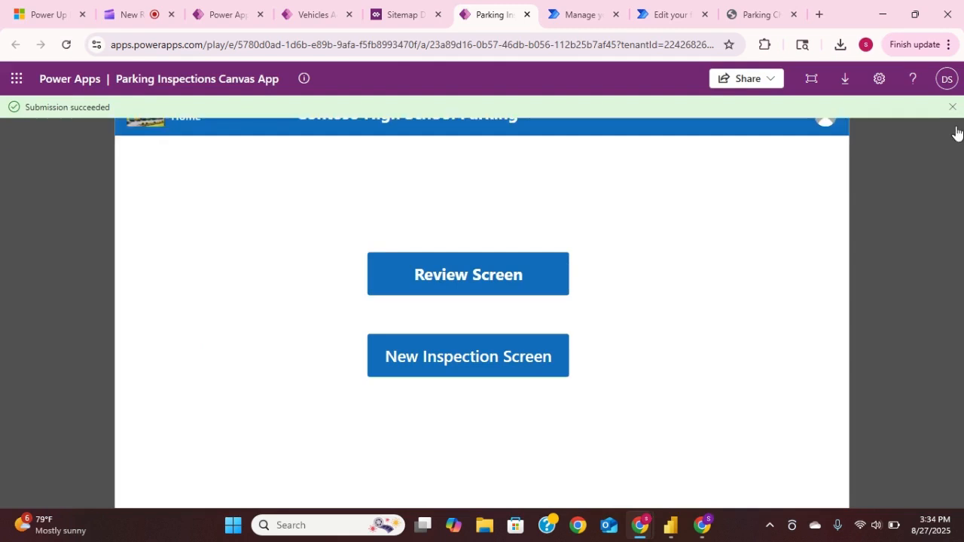
pyautogui.click(952, 107)
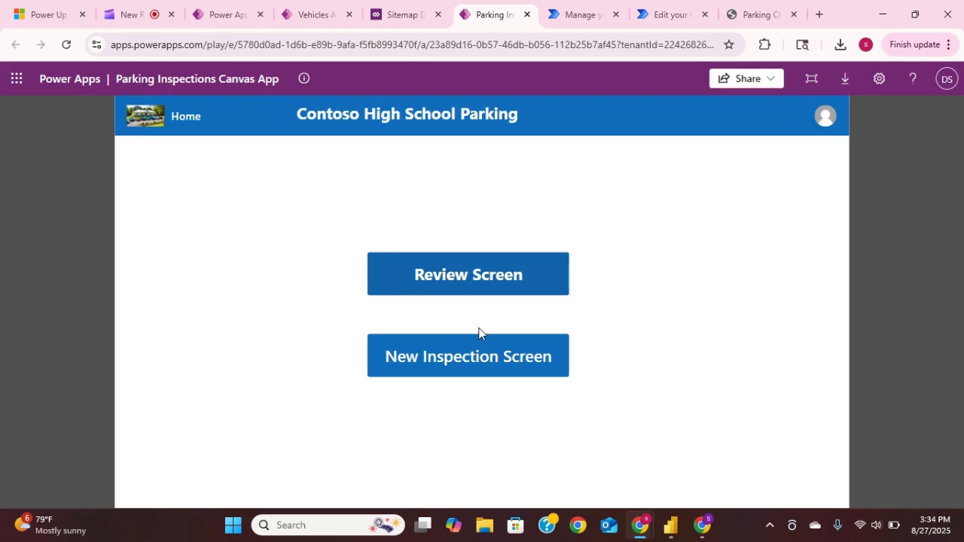
# - Create and submit a new inspection named inp 345 for vehicle HDA 123, keeping the default inspection date
pyautogui.click(463, 366)
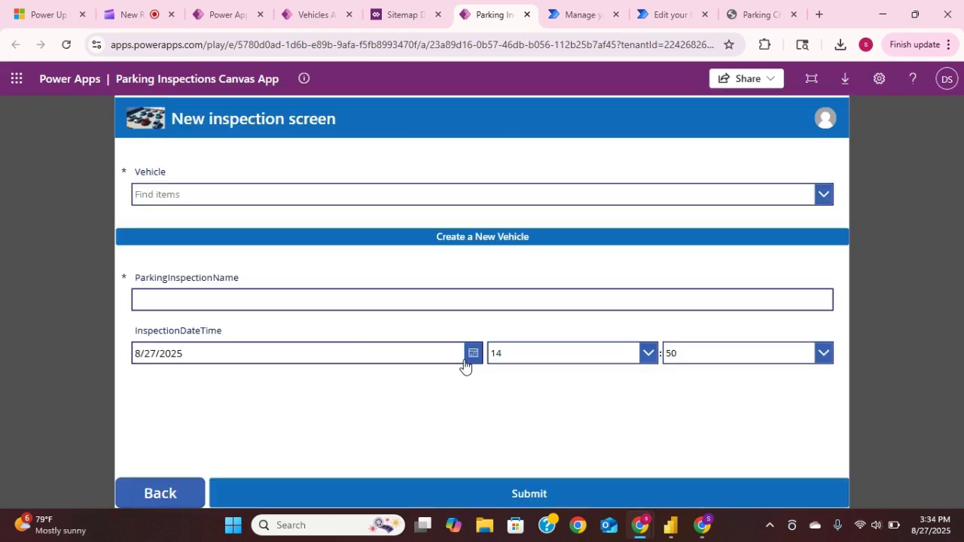
pyautogui.click(242, 196)
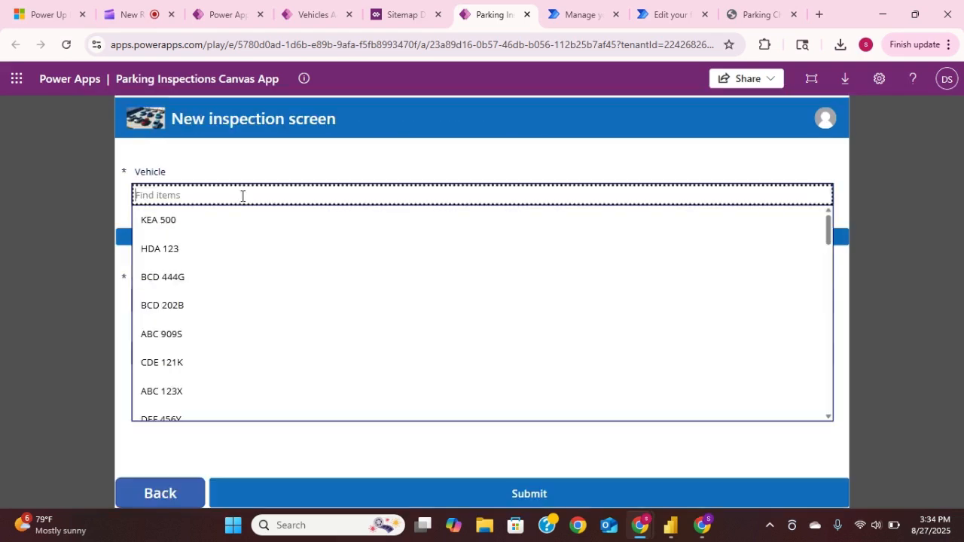
pyautogui.click(192, 253)
pyautogui.click(236, 297)
pyautogui.write('inp 345')
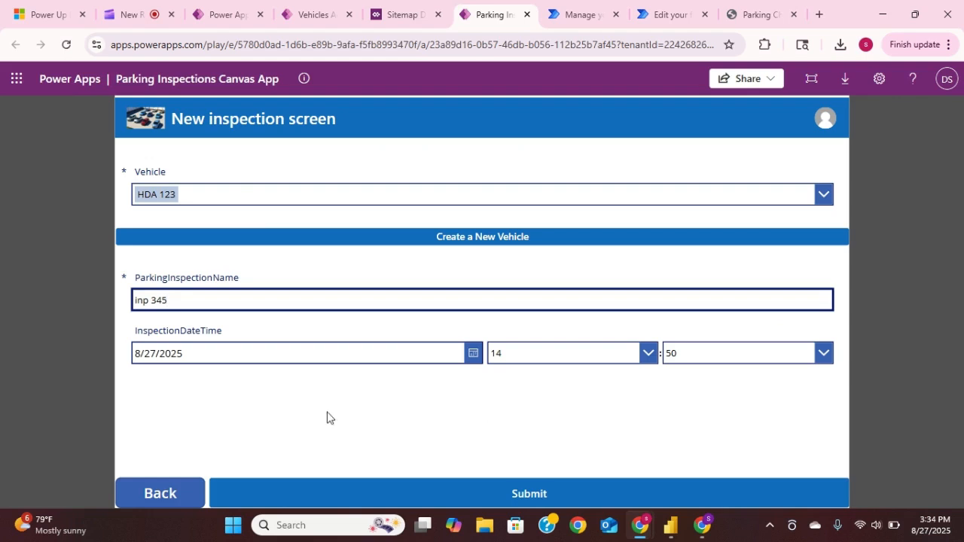
pyautogui.click(539, 494)
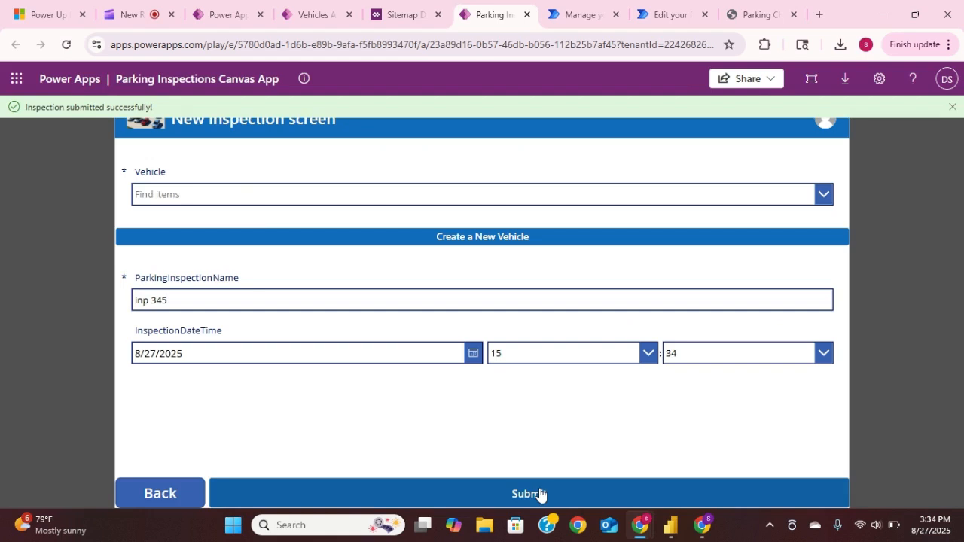
# - Check the submitted inspection in the Review screen's list and return to the home screen
pyautogui.click(172, 503)
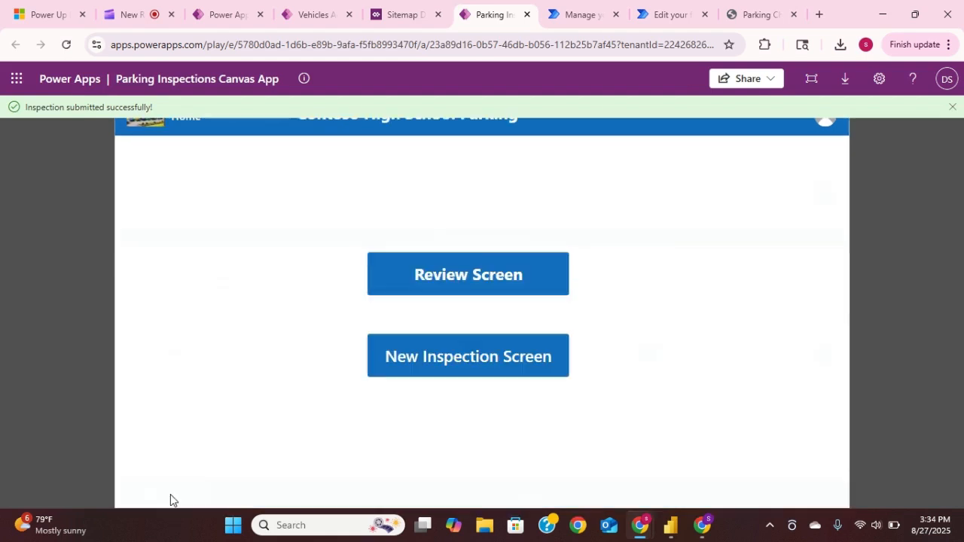
pyautogui.click(473, 260)
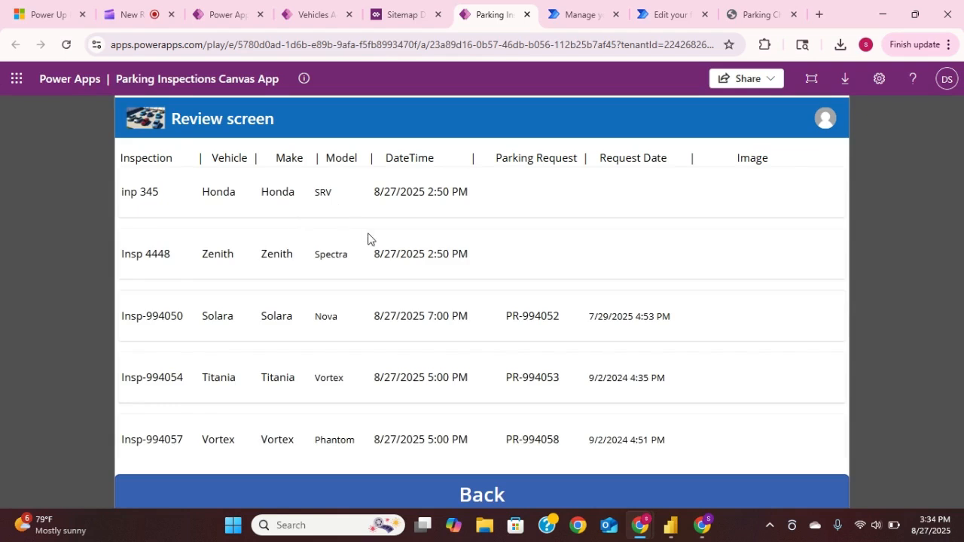
pyautogui.click(493, 497)
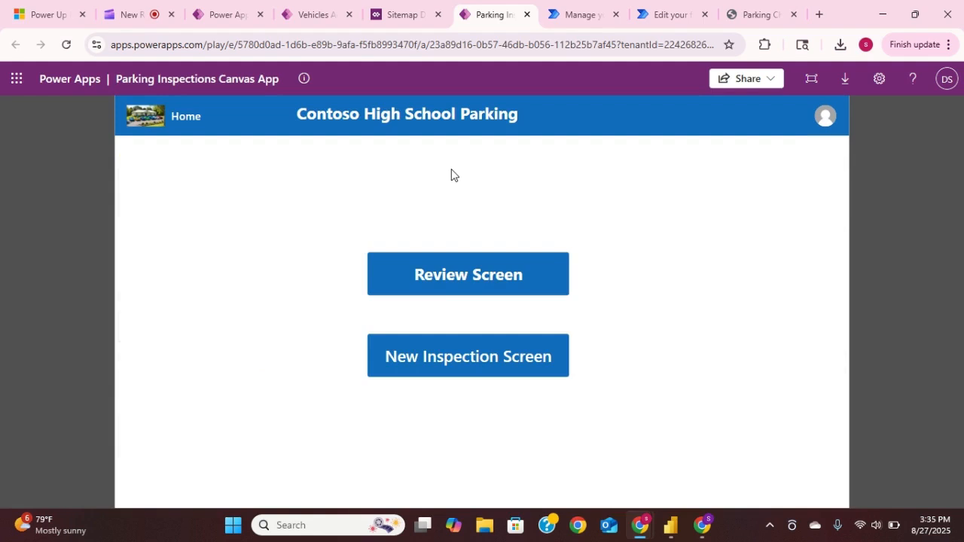
# - Switch to the Parking Request Notification flow in Power Automate and examine the parameters of its trigger and the Get Vehicle details action
pyautogui.click(592, 17)
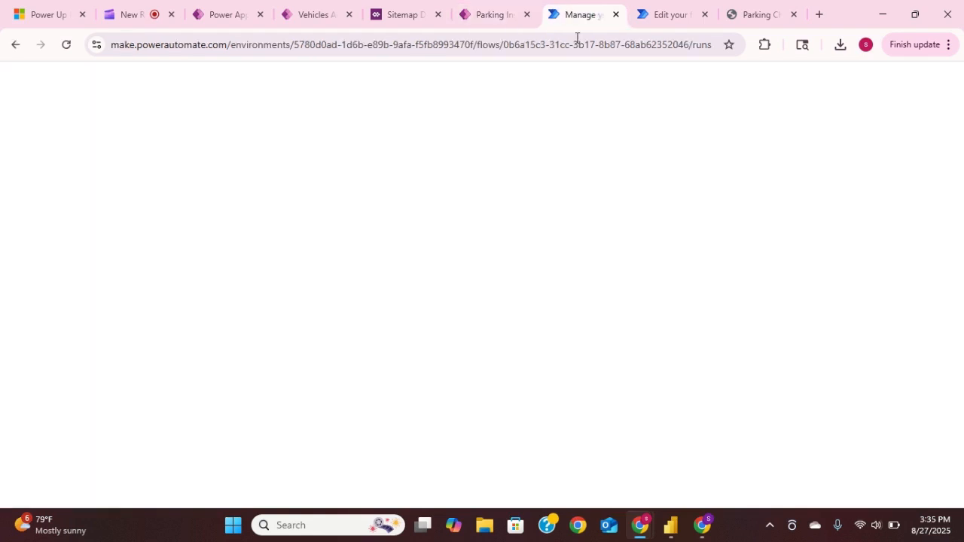
pyautogui.click(664, 17)
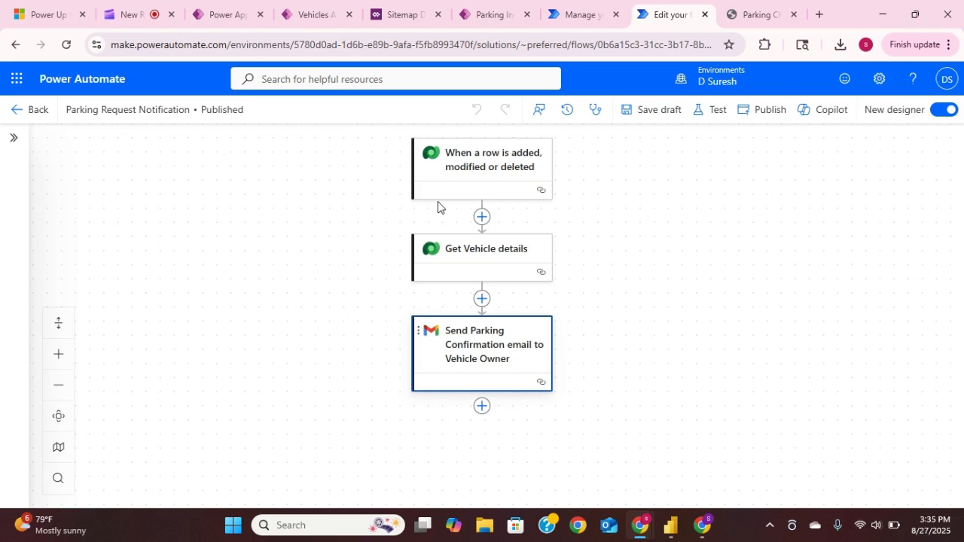
pyautogui.click(476, 165)
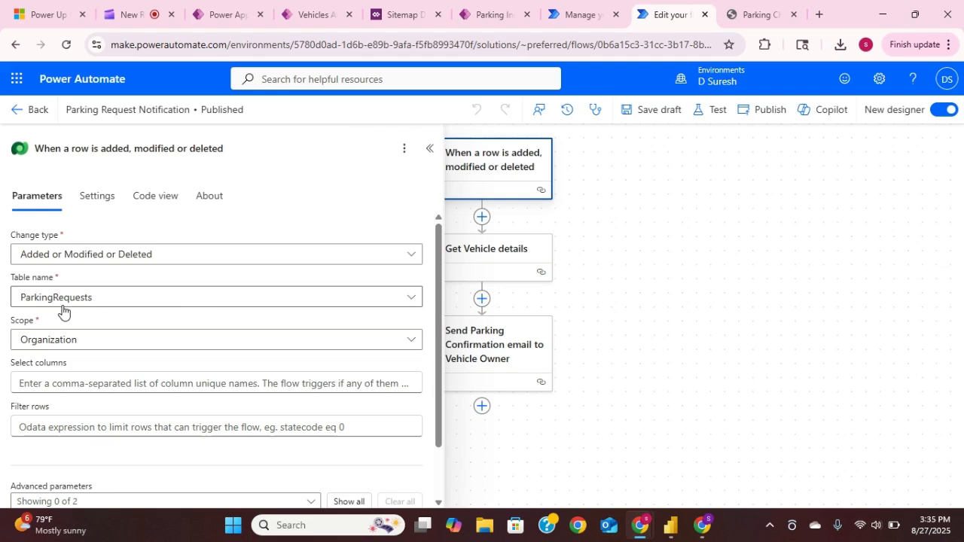
pyautogui.click(428, 150)
pyautogui.click(468, 250)
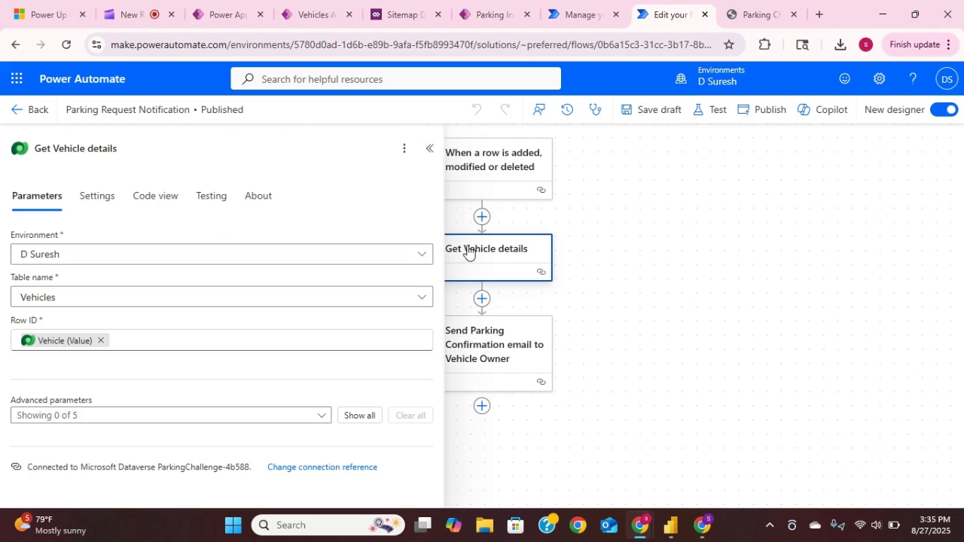
pyautogui.click(429, 149)
# - Examine the recipient, subject and body of the Send Parking Confirmation email to Vehicle Owner action, then close its details
pyautogui.click(477, 345)
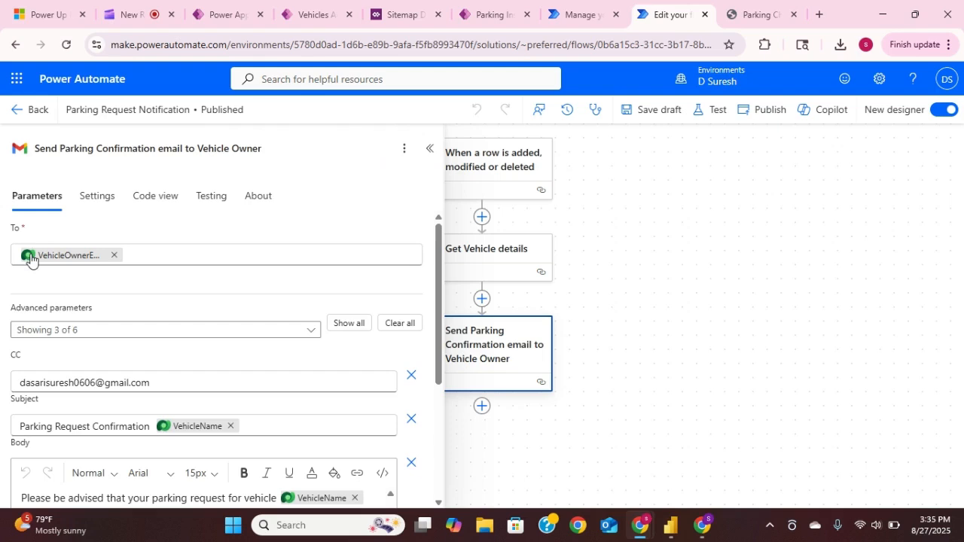
pyautogui.scroll(-1, 119, 311)
pyautogui.scroll(-1, 119, 311)
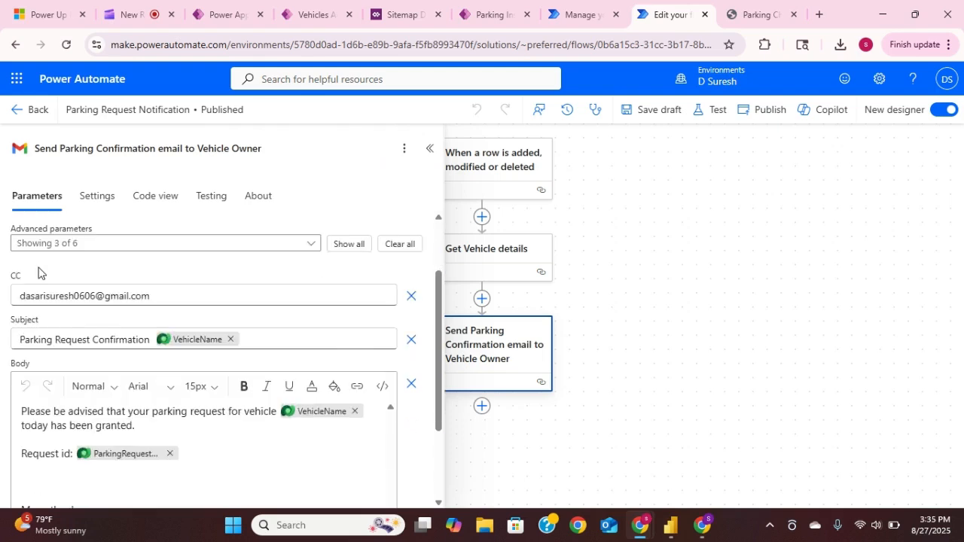
pyautogui.scroll(-1, 69, 276)
pyautogui.scroll(-1, 70, 276)
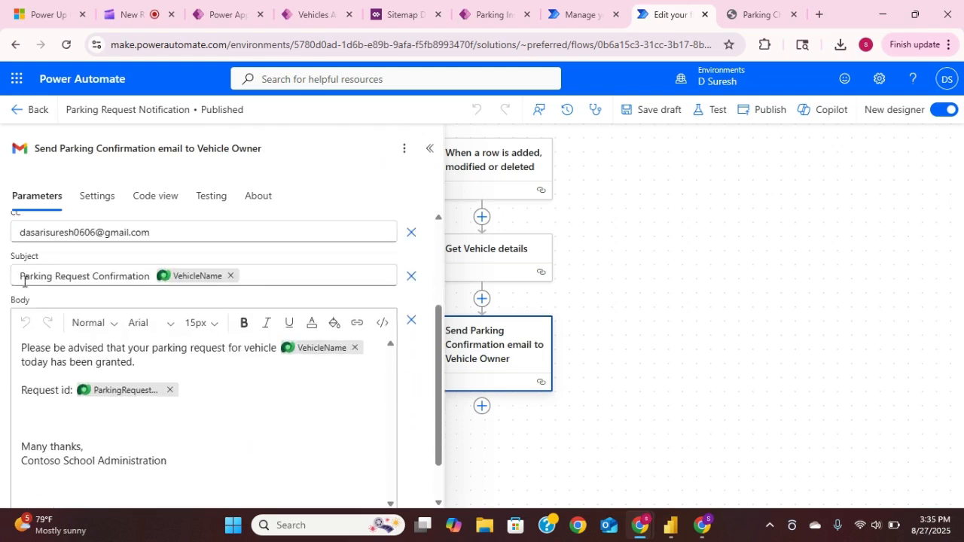
pyautogui.scroll(-1, 30, 287)
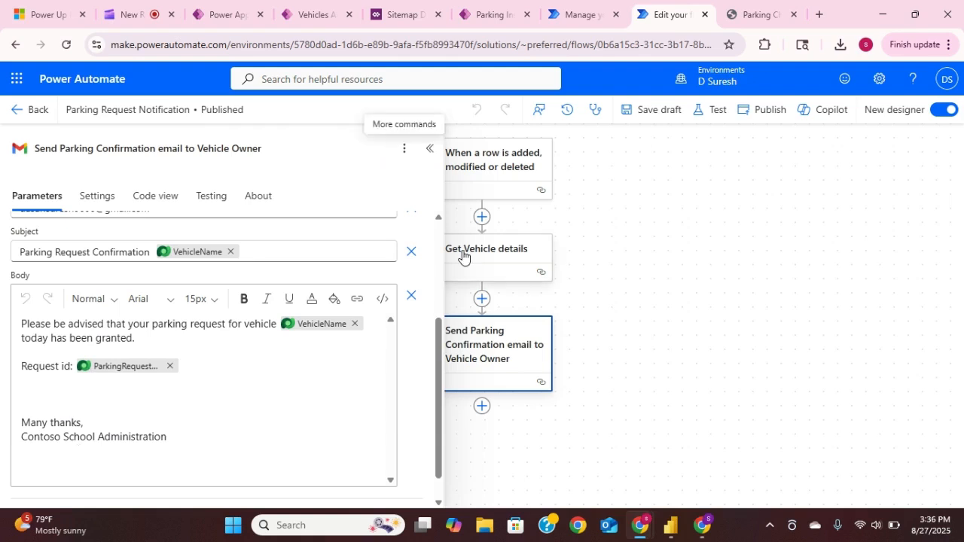
pyautogui.click(429, 153)
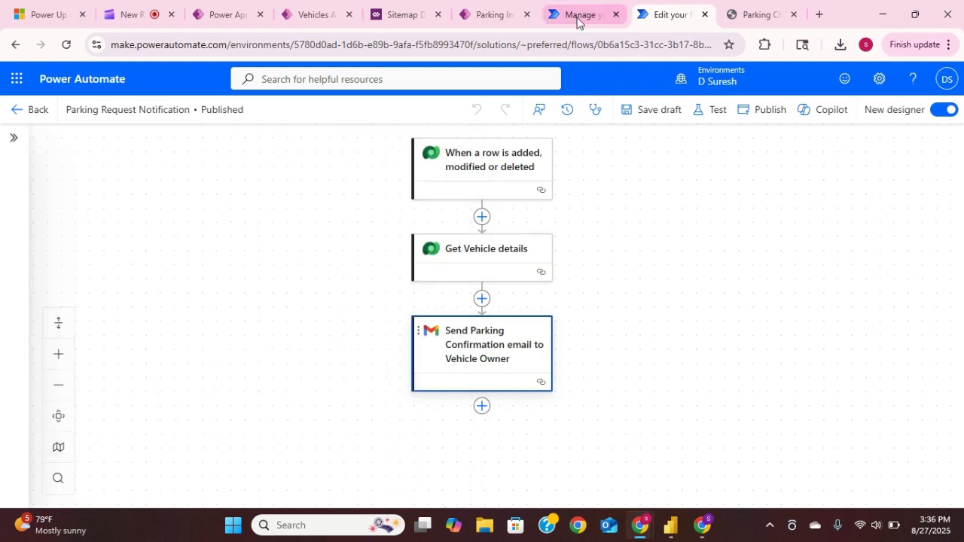
# - Review the parking request confirmation email in Gmail and the flow's run history in Power Automate, ending back at the flow's design
pyautogui.click(703, 526)
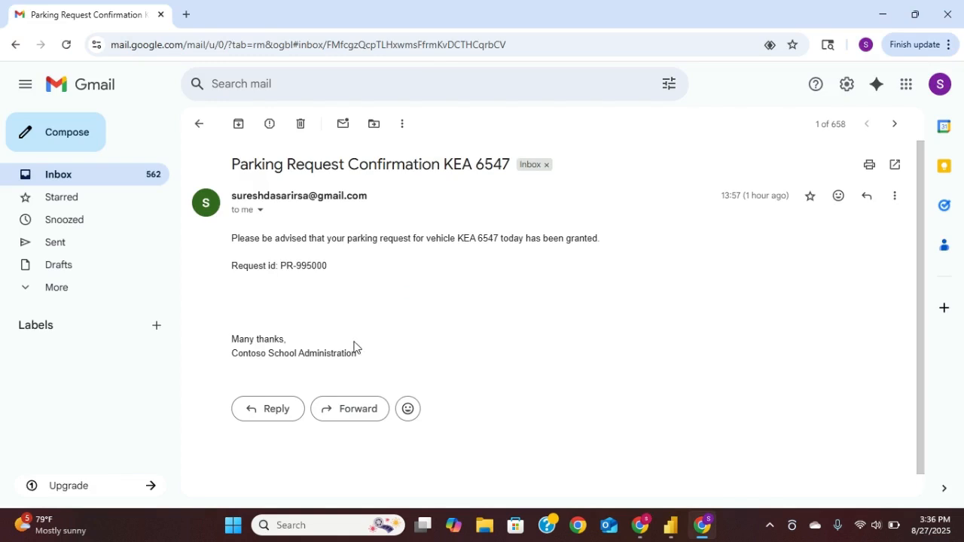
pyautogui.hotkey('alt', 'Tab')
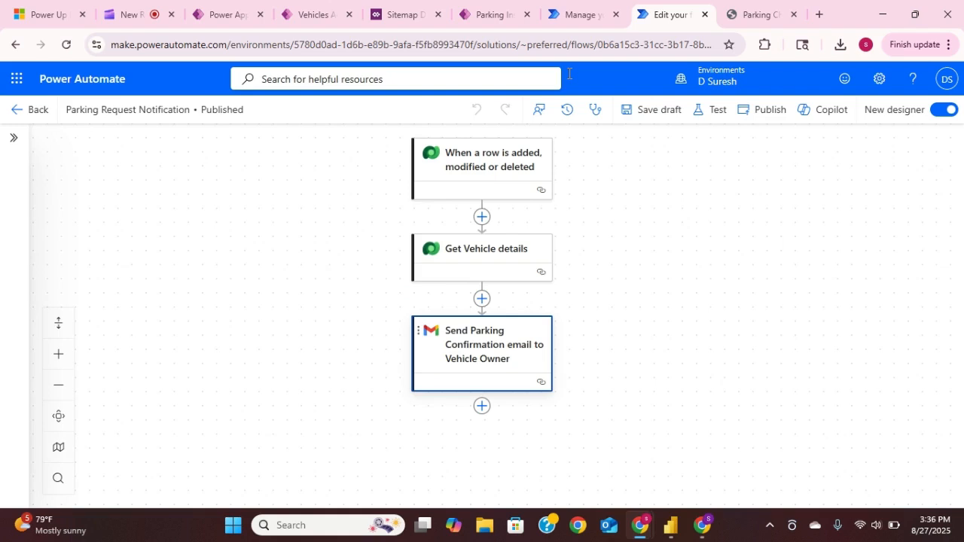
pyautogui.click(579, 17)
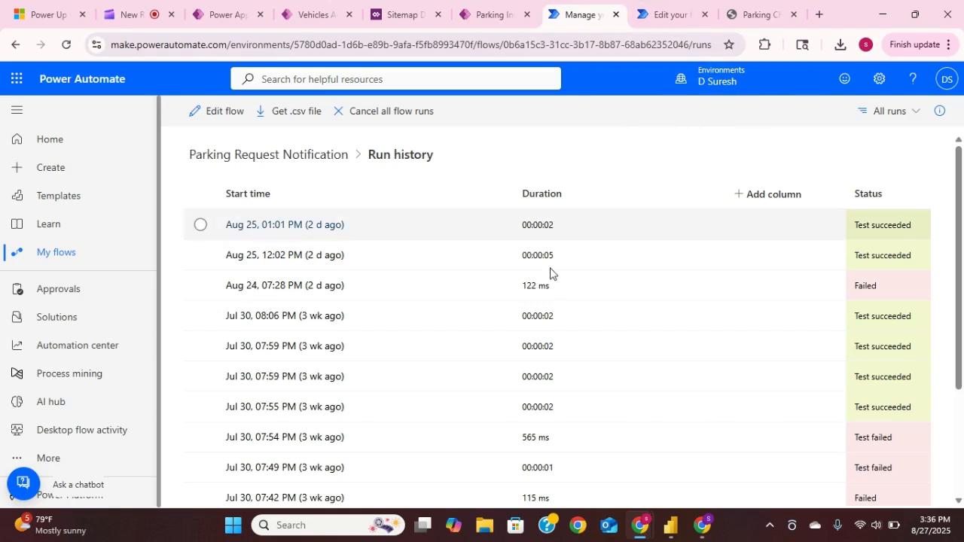
pyautogui.click(673, 16)
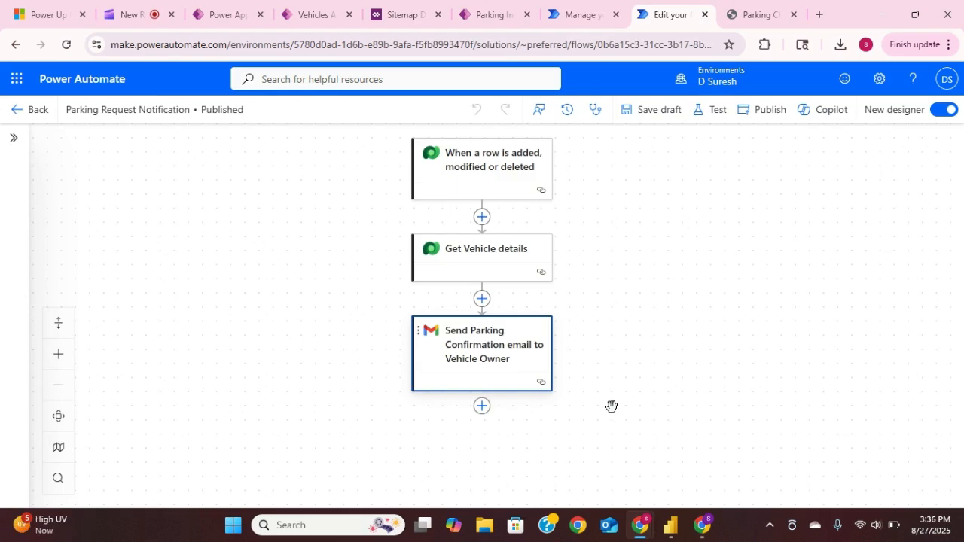
# - Switch to the Parkingmanagement report in Power BI and examine the formulas of the % Valid Requests, Total Inspections and Total Requests measures
pyautogui.click(671, 524)
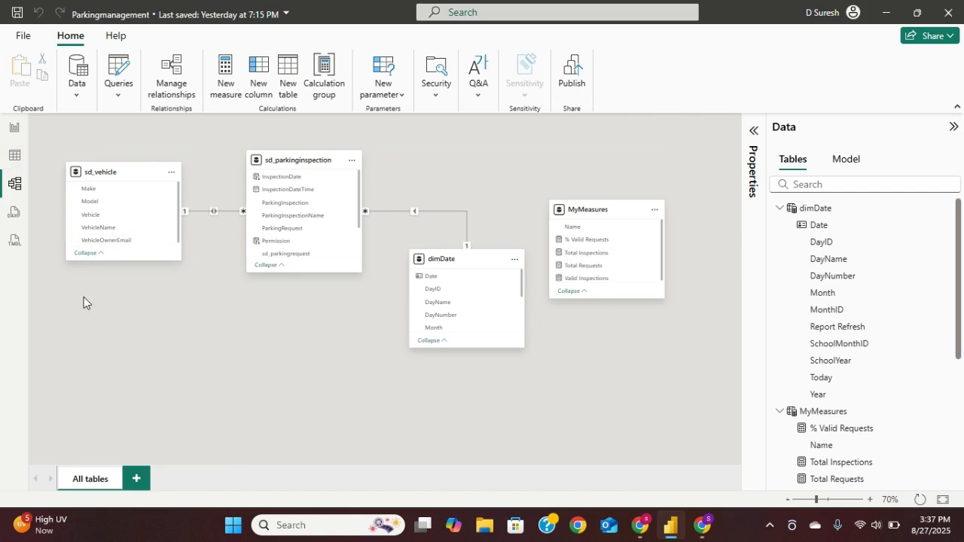
pyautogui.click(13, 128)
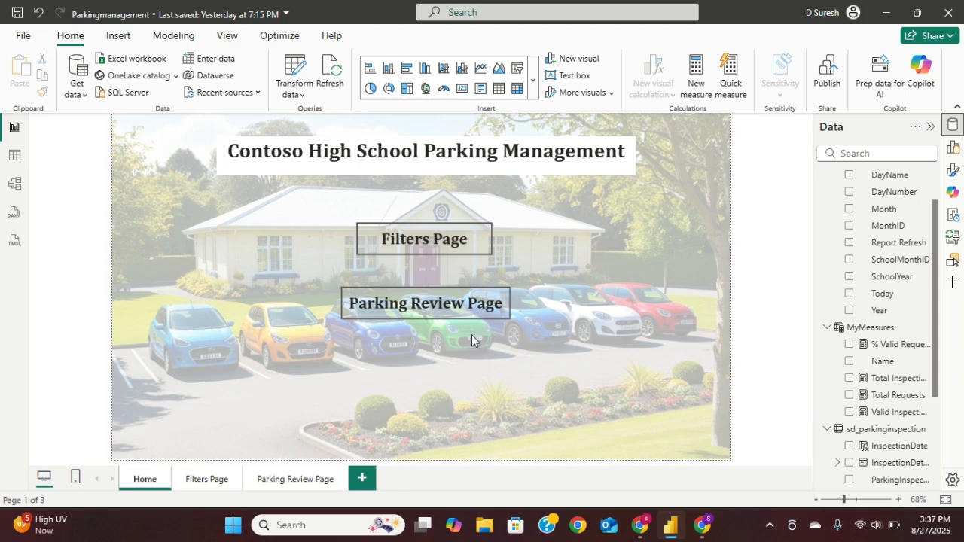
pyautogui.click(906, 345)
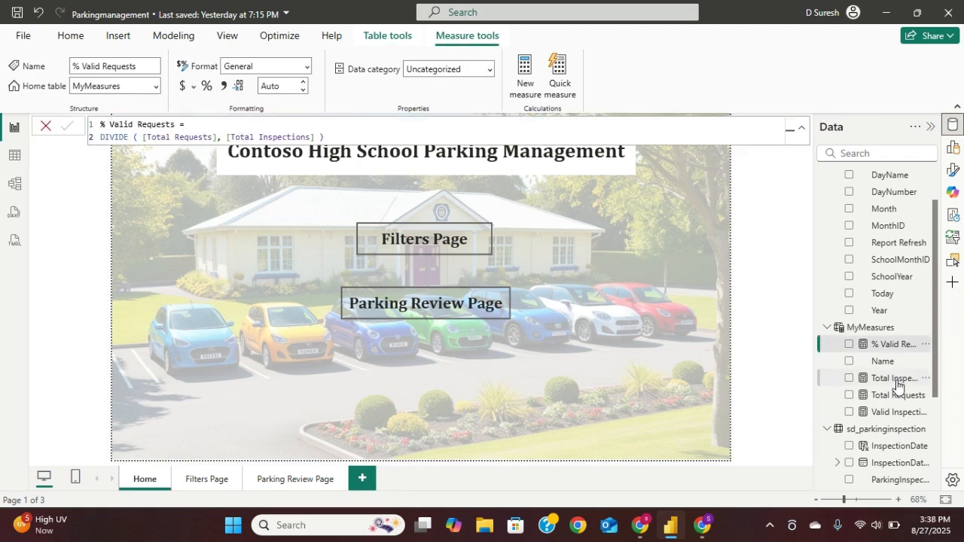
pyautogui.click(897, 384)
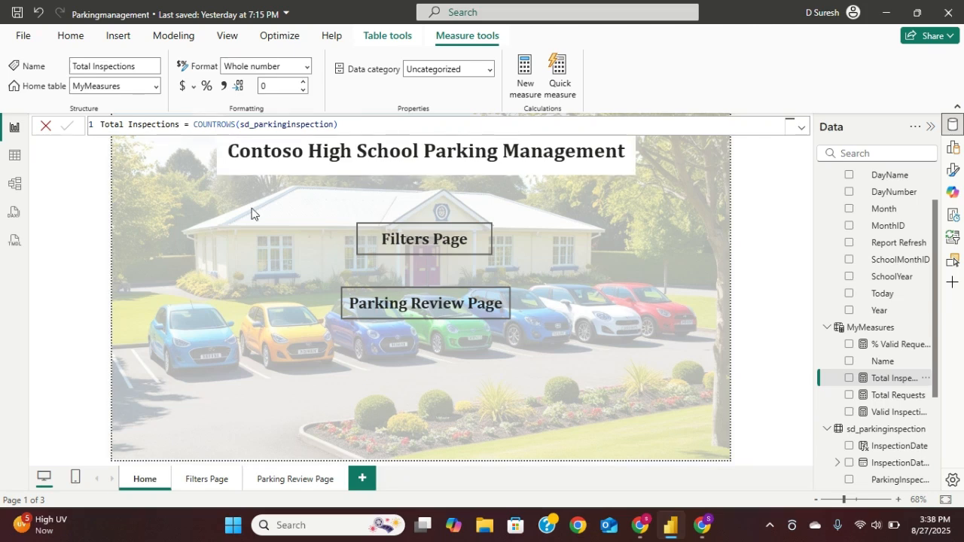
pyautogui.click(891, 397)
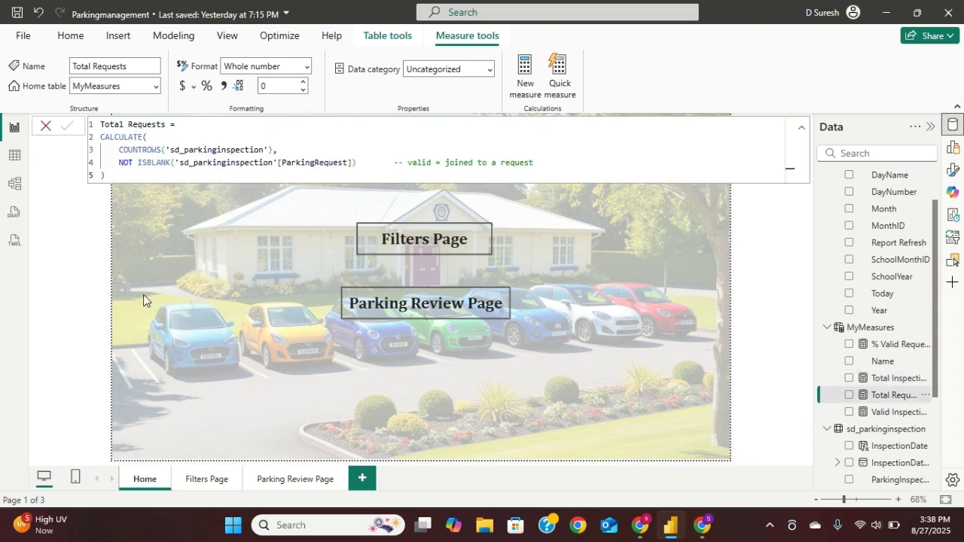
pyautogui.click(803, 133)
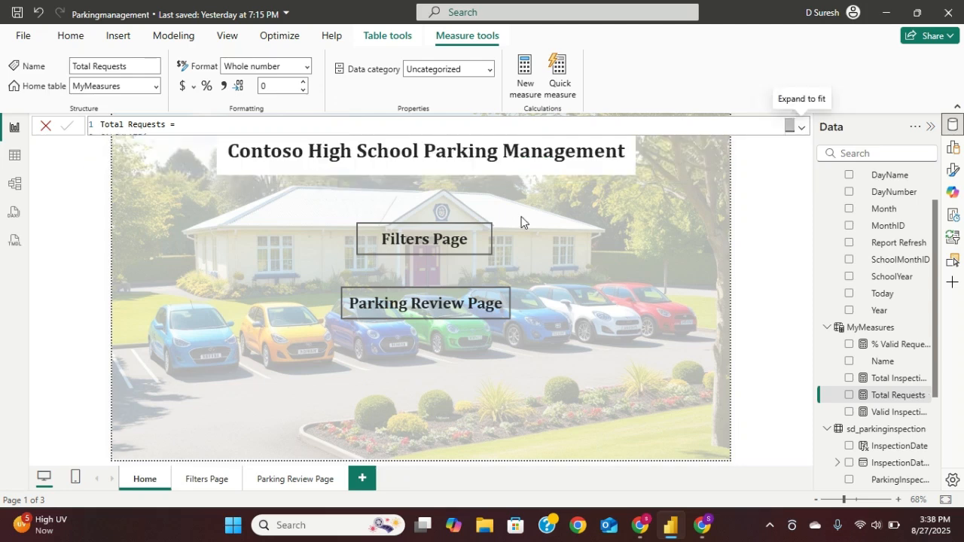
# - Go to the report's Filters Page, inspect the Total Requests and MyMeasures formulas, and collapse the data list to enlarge the page view
pyautogui.keyDown('ctrl'); pyautogui.click(421, 241); pyautogui.keyUp('ctrl')
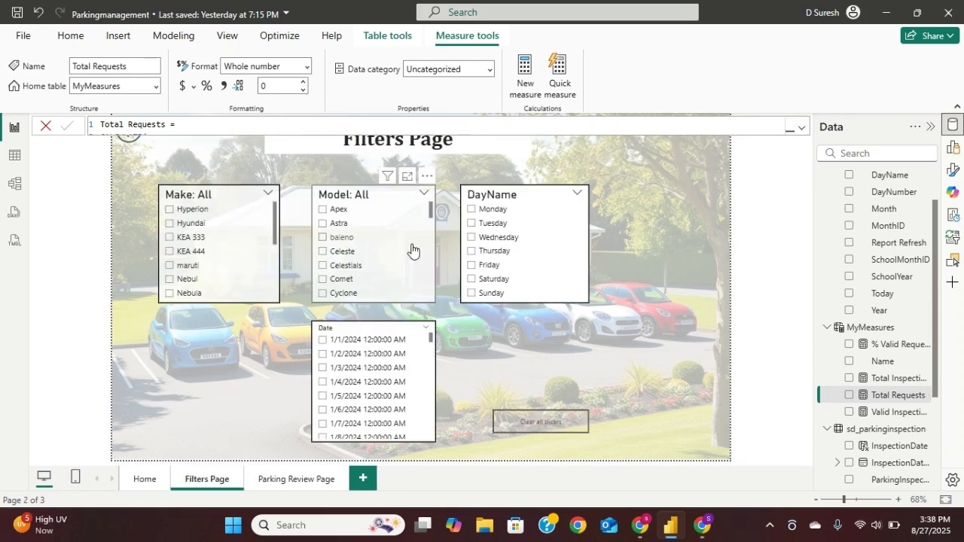
pyautogui.click(802, 128)
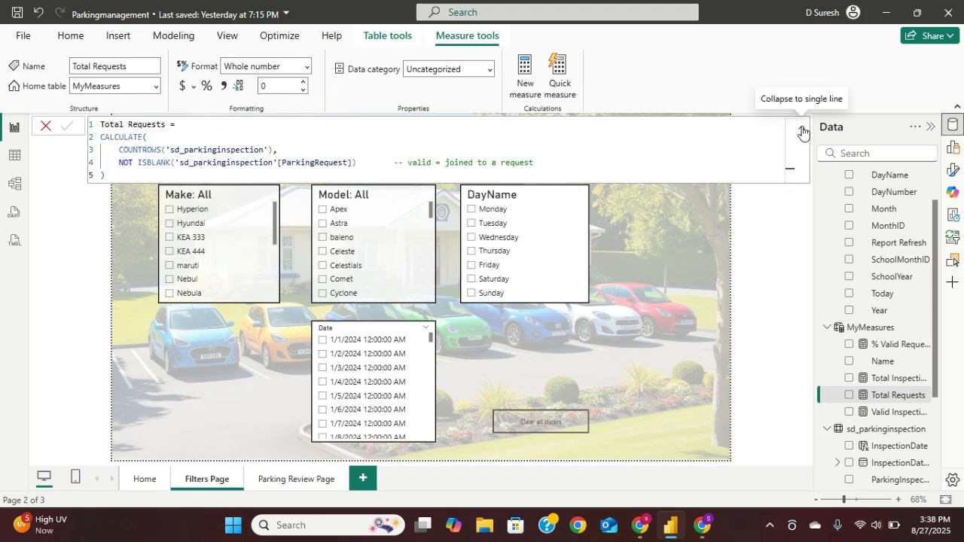
pyautogui.click(803, 132)
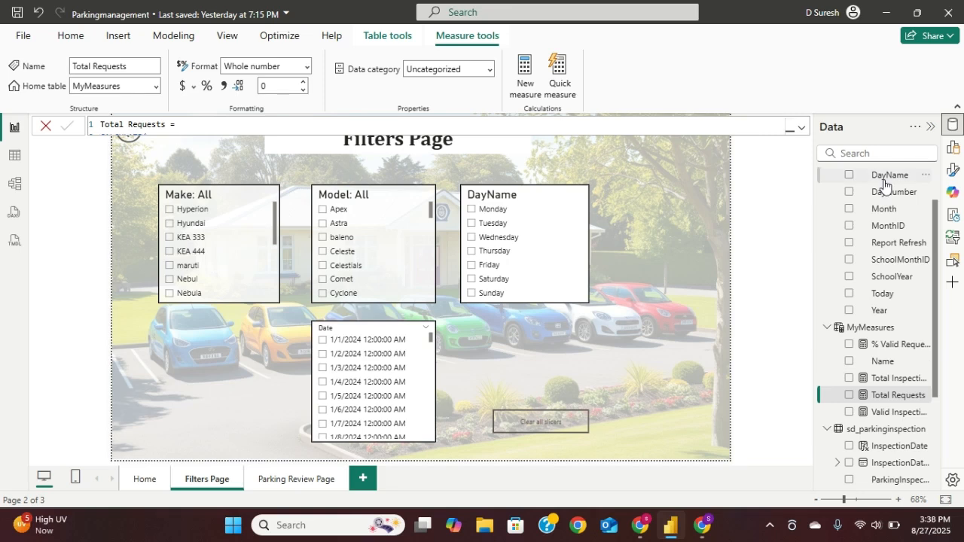
pyautogui.scroll(2, 884, 183)
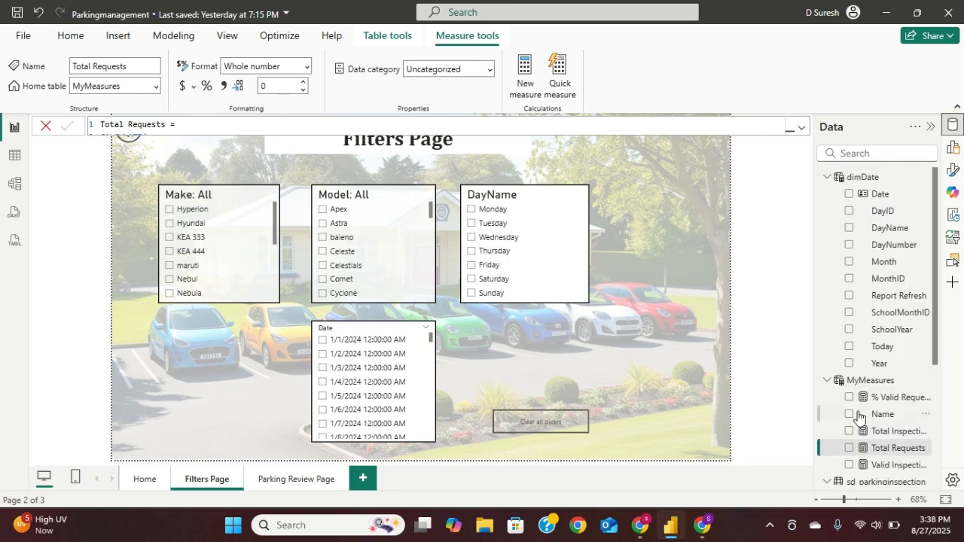
pyautogui.click(829, 455)
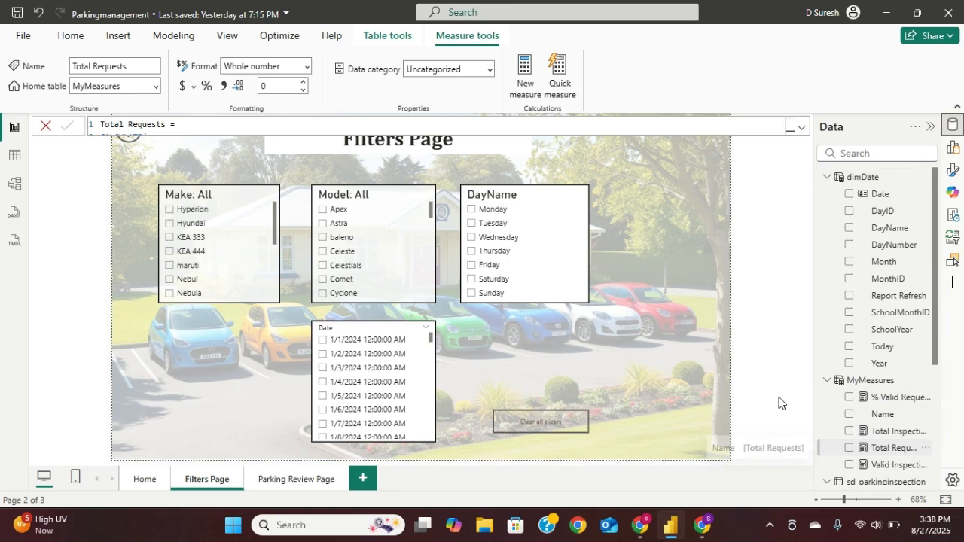
pyautogui.click(871, 381)
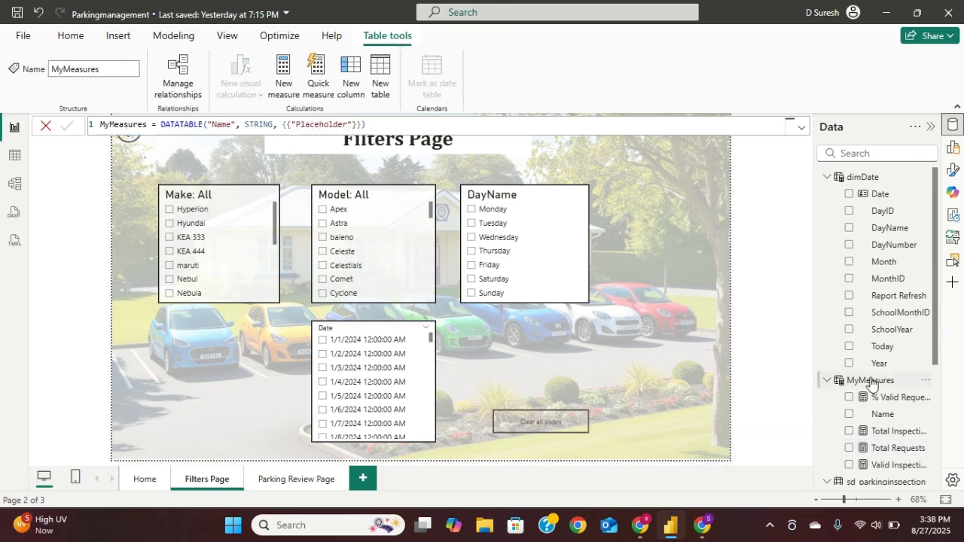
pyautogui.click(801, 130)
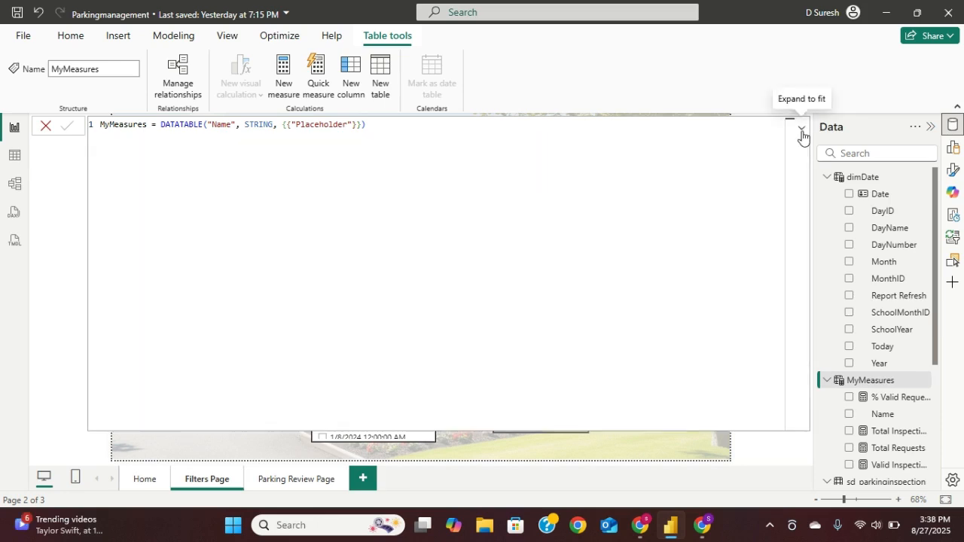
pyautogui.click(801, 131)
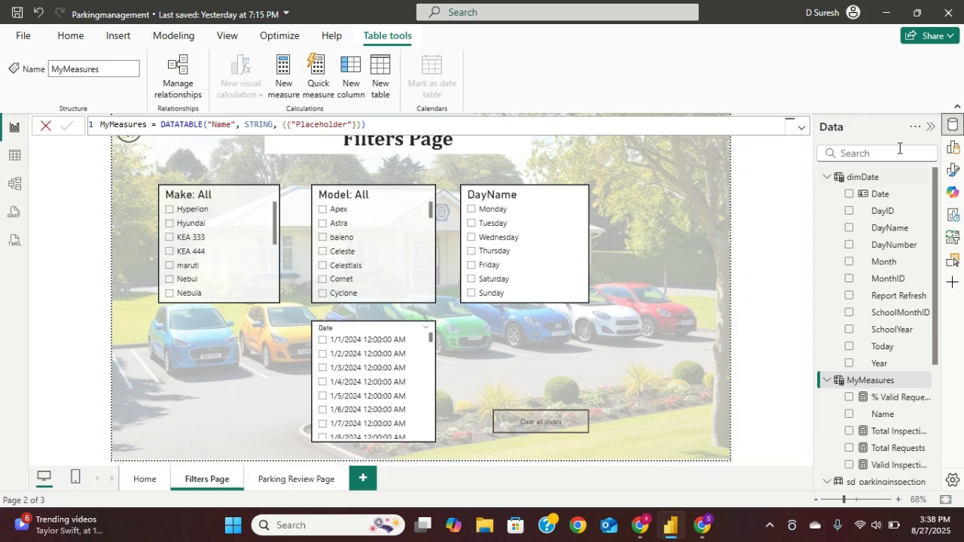
pyautogui.click(930, 128)
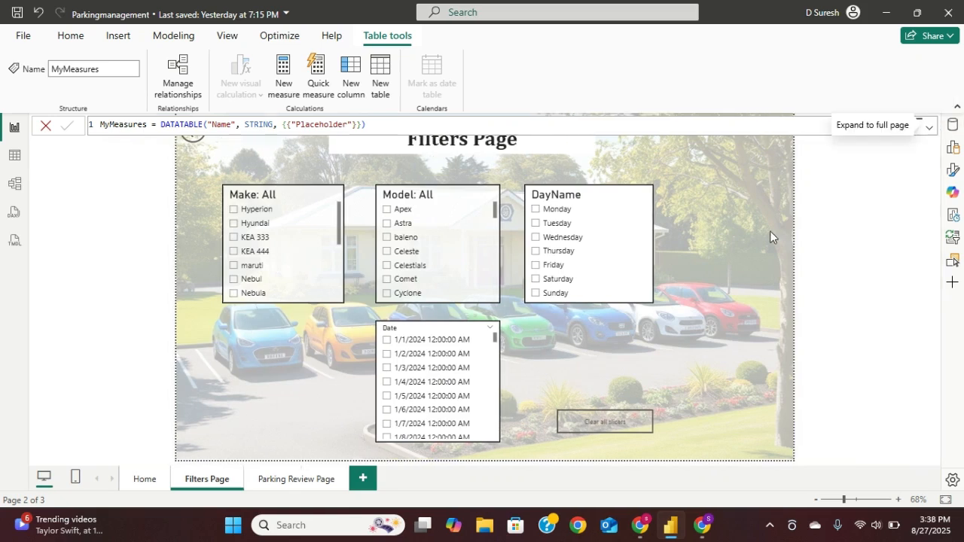
# - Test the Filters Page slicers with make KEA 444, date 1/4/2024 and day Thursday, and reset them with Clear all slicers
pyautogui.click(829, 197)
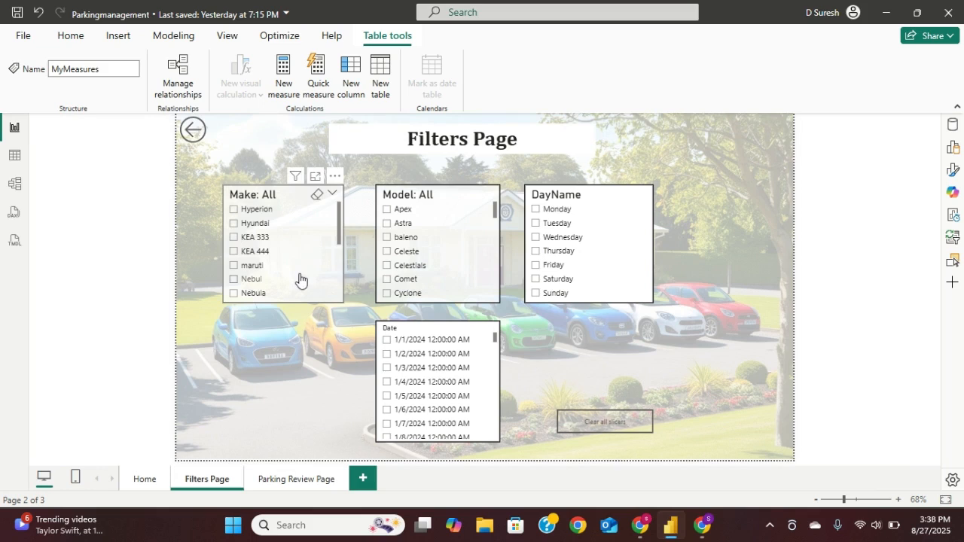
pyautogui.click(234, 251)
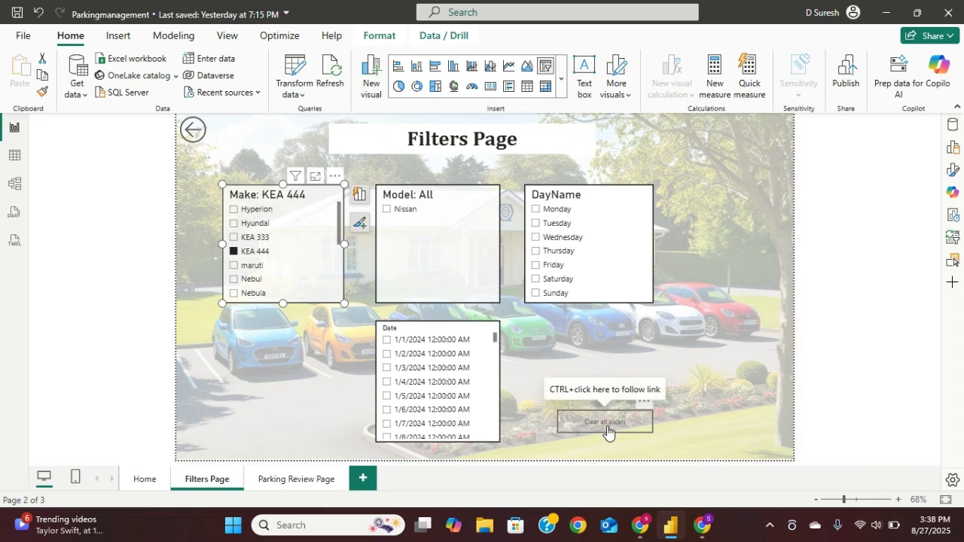
pyautogui.click(386, 382)
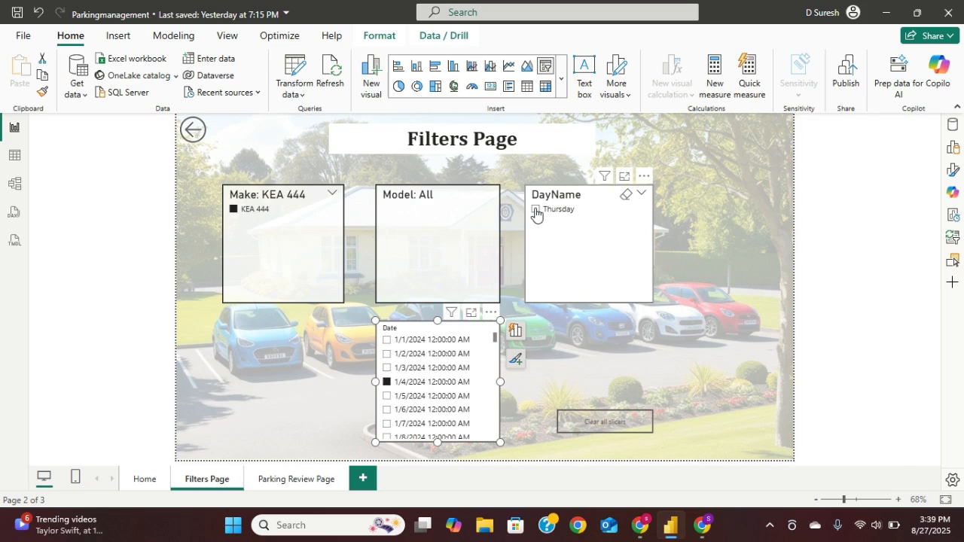
pyautogui.click(535, 209)
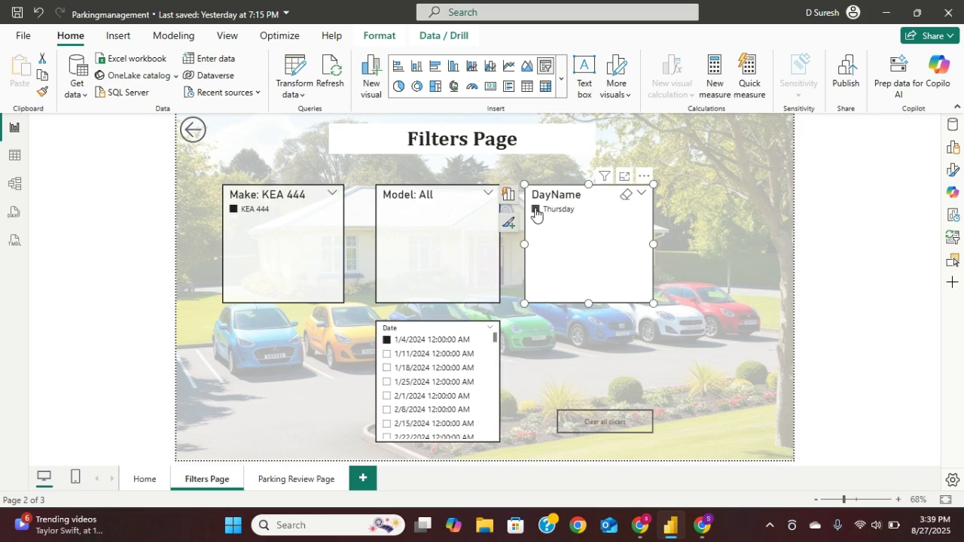
pyautogui.keyDown('ctrl'); pyautogui.click(594, 427); pyautogui.keyUp('ctrl')
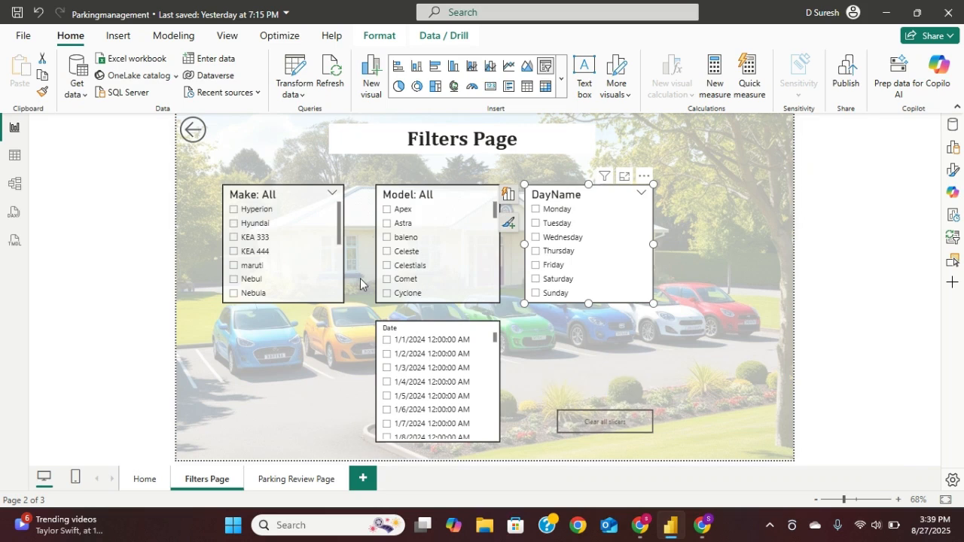
pyautogui.keyDown('ctrl'); pyautogui.click(190, 135); pyautogui.keyUp('ctrl')
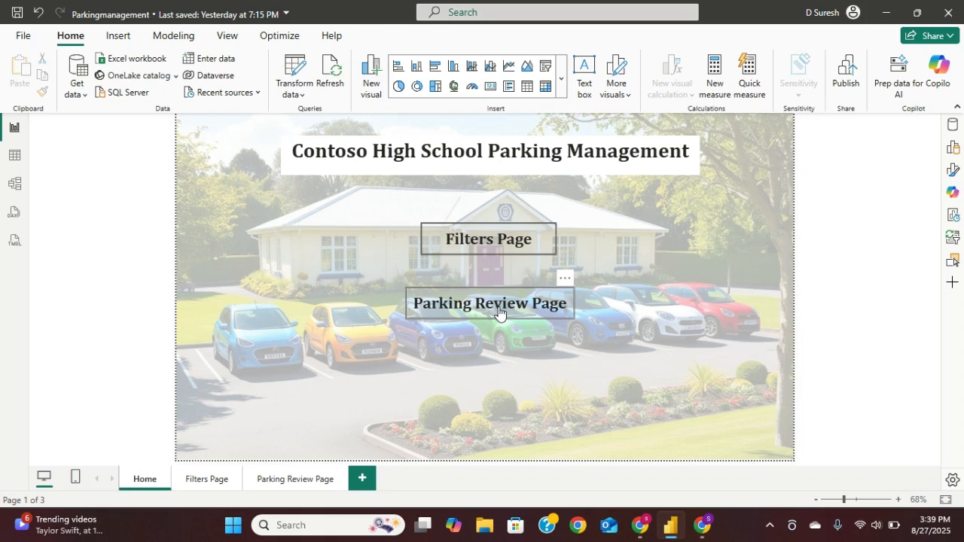
pyautogui.keyDown('ctrl'); pyautogui.click(499, 312); pyautogui.keyUp('ctrl')
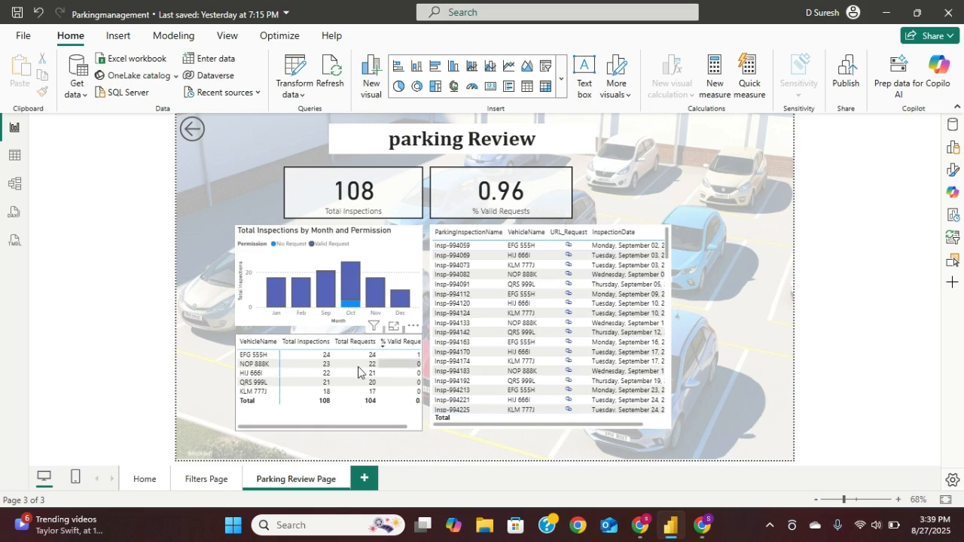
pyautogui.click(256, 365)
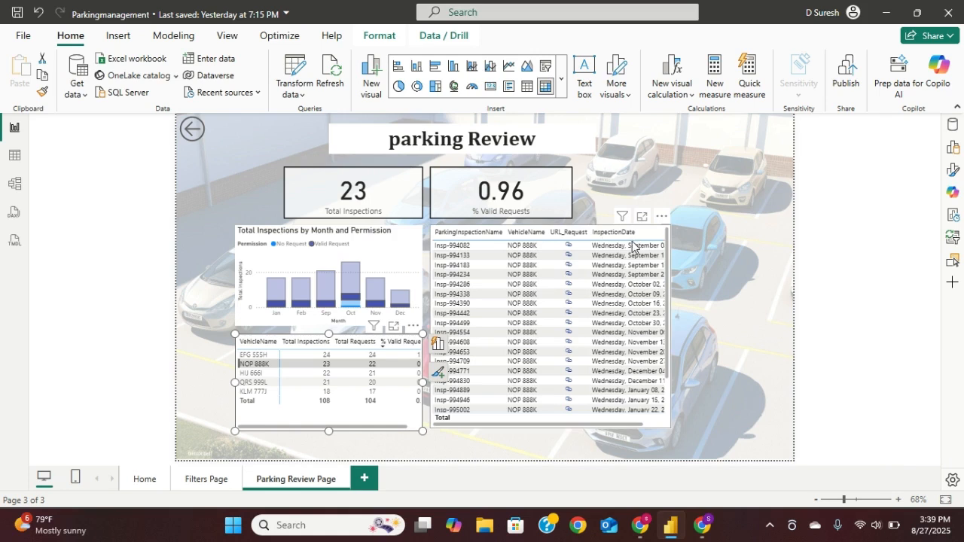
# - Review the linked Power Apps record of inspection Insp-994082, switch back to the Power BI report and return to its home page
pyautogui.click(569, 250)
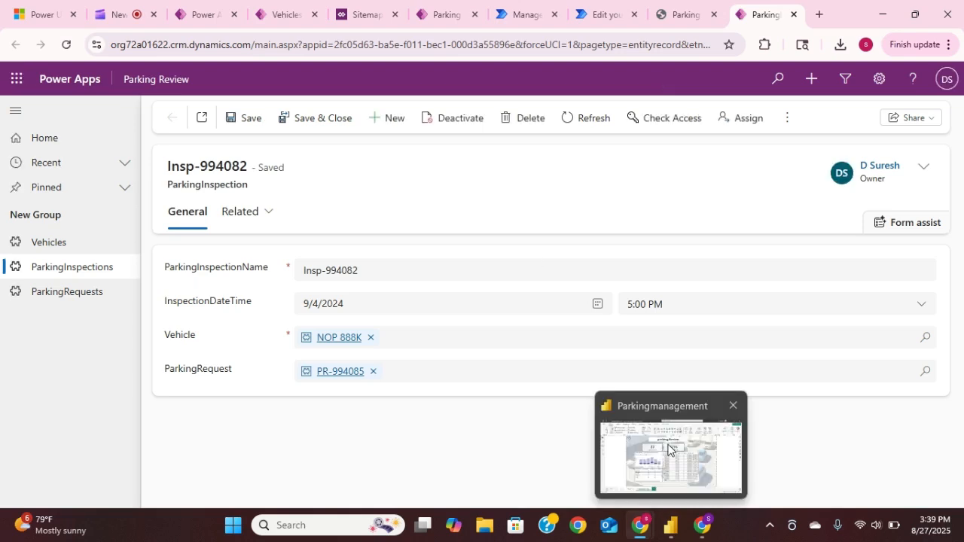
pyautogui.click(670, 525)
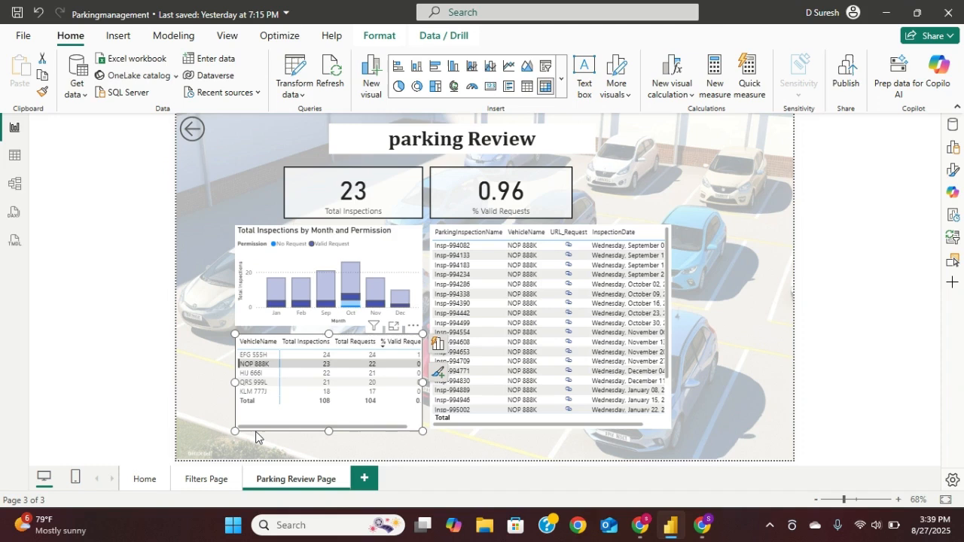
pyautogui.keyDown('ctrl'); pyautogui.click(193, 132); pyautogui.keyUp('ctrl')
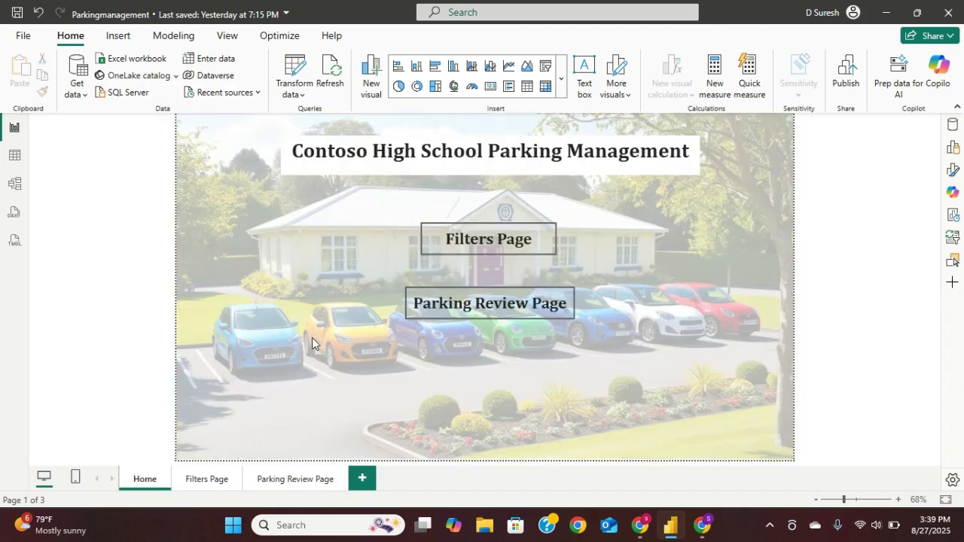